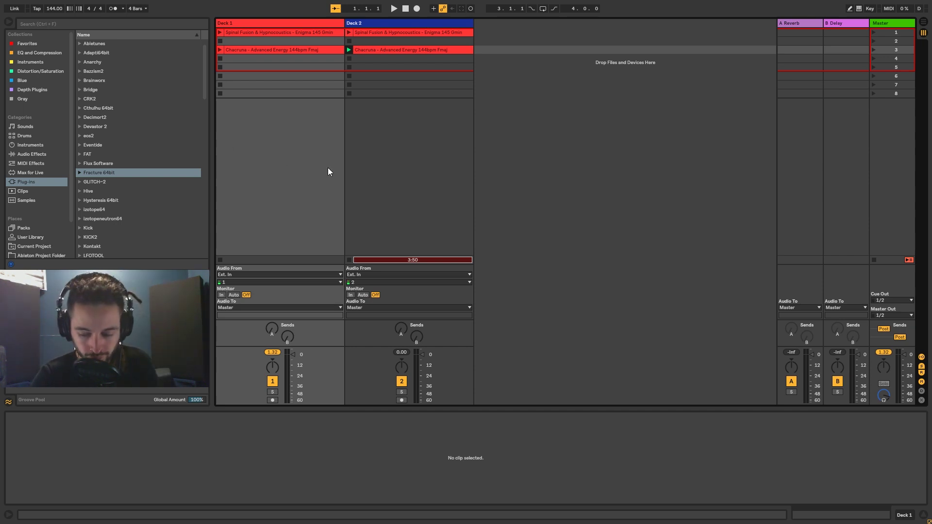
Add the EQ Three audio effect to the Deck 1 track
left_click(252, 49)
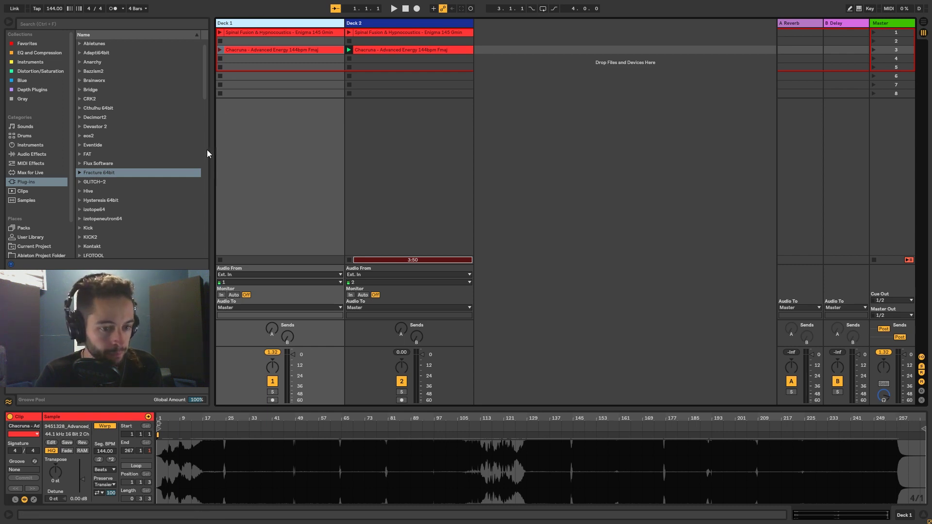
left_click(36, 154)
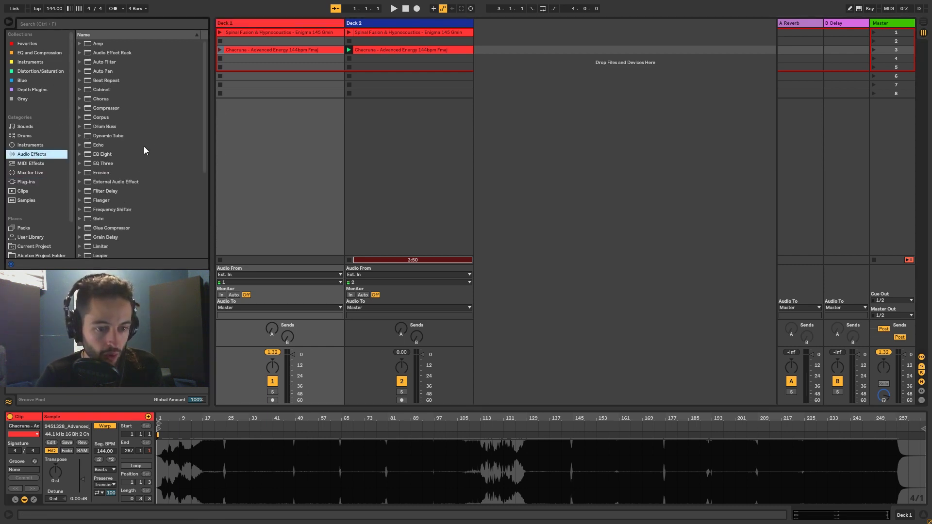
left_click(95, 163)
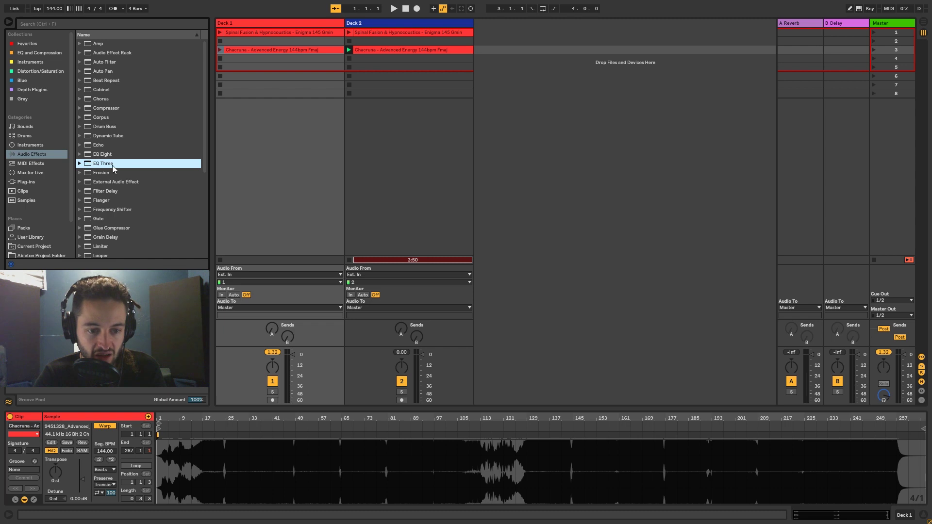
left_click_drag(105, 166, 241, 23)
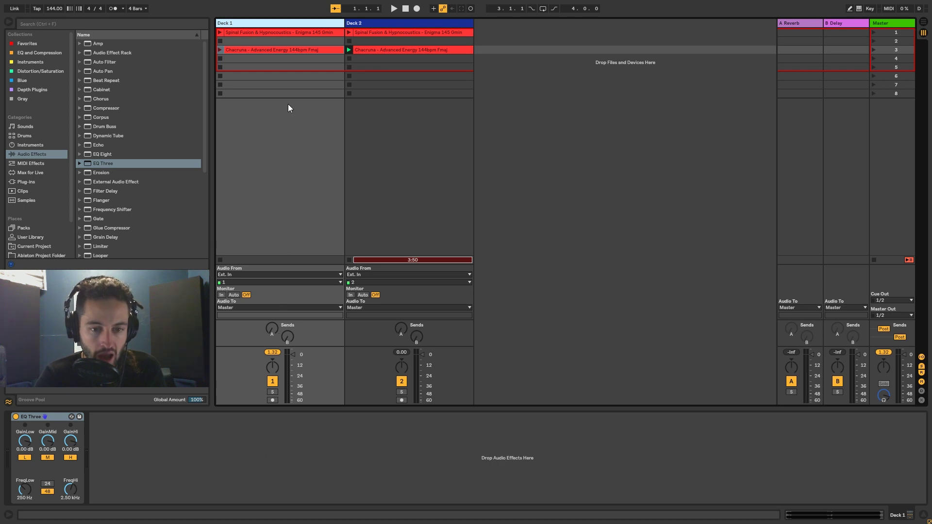
Stop all playing clips, launch the Spinal Fusion & Hypnocoustics clip on Deck 1, and show that track's EQ Three
left_click(875, 261)
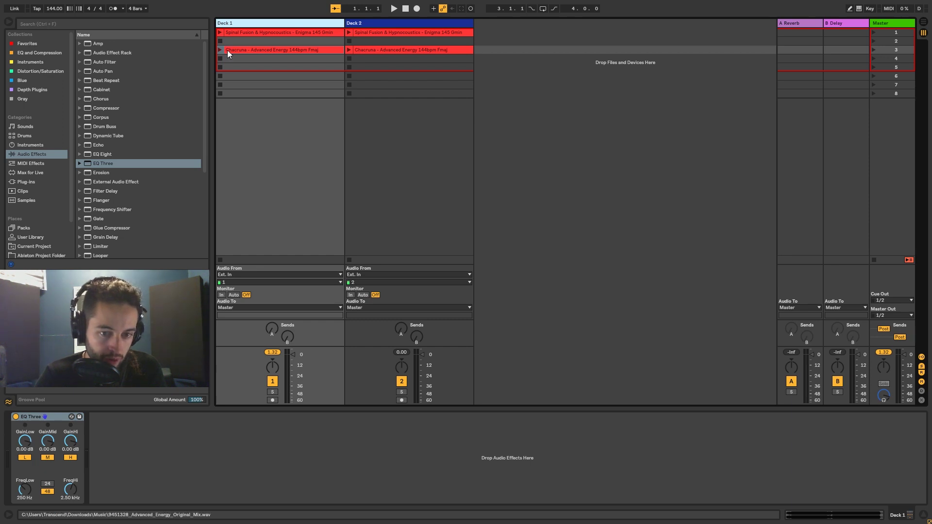
left_click(223, 32)
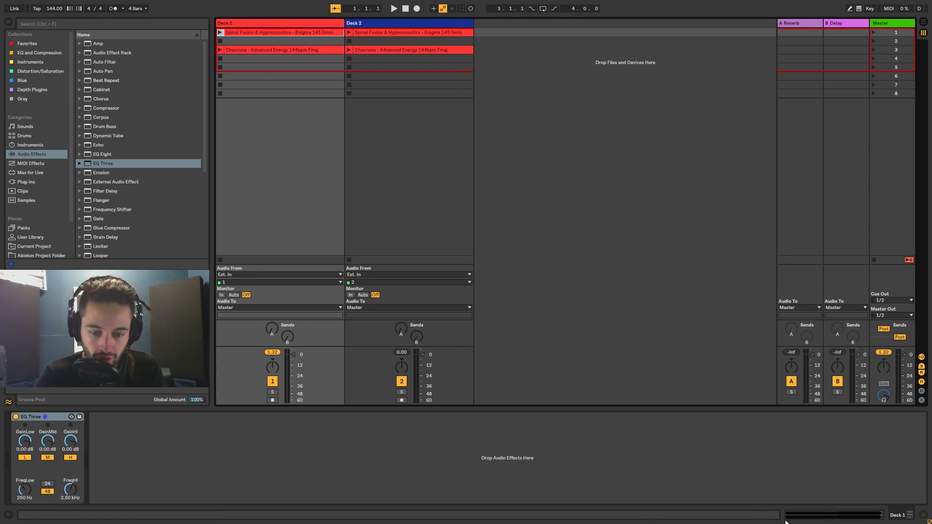
key("shift+Tab")
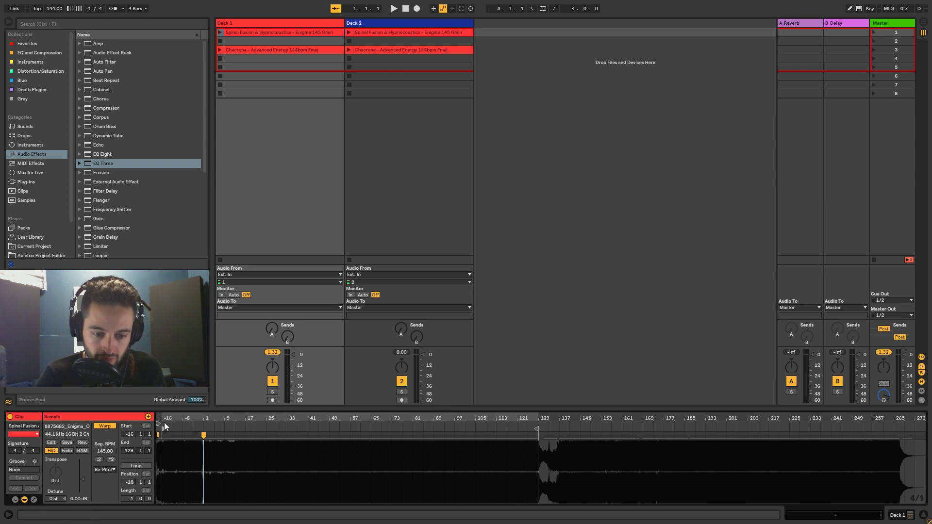
left_click(222, 32)
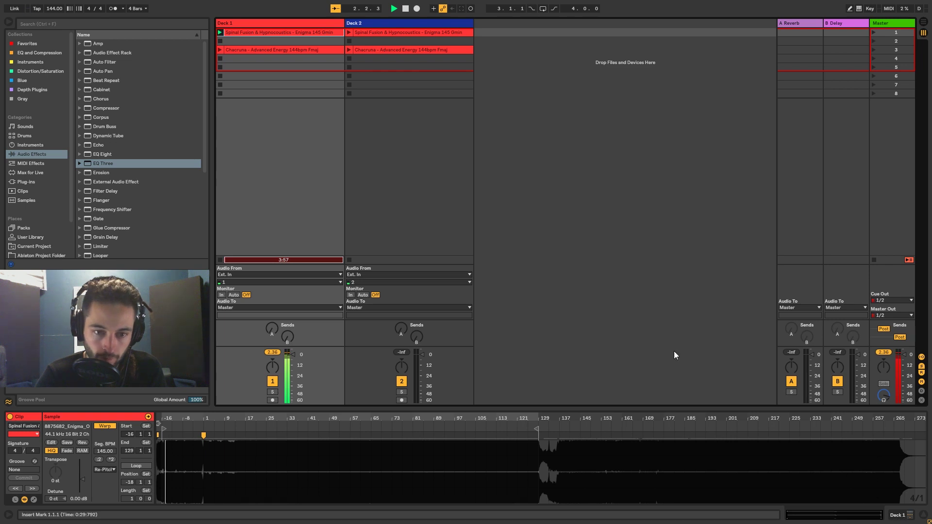
left_click(238, 24)
left_click(898, 515)
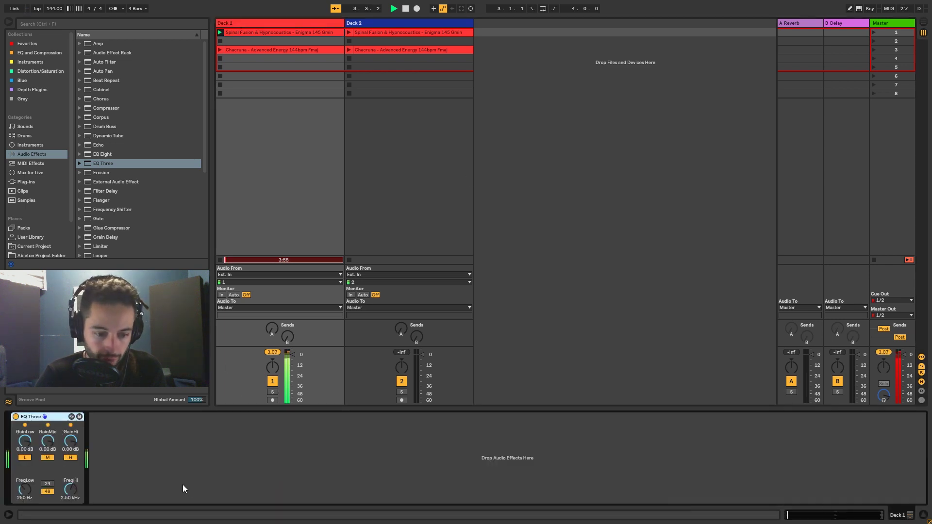
Audition EQ Three by cutting the low, mid and high gains to -inf dB one at a time, returning each to default
mouse_move(28, 437)
left_mouse_down()
mouse_move(28, 461)
mouse_move(28, 437)
left_mouse_up()
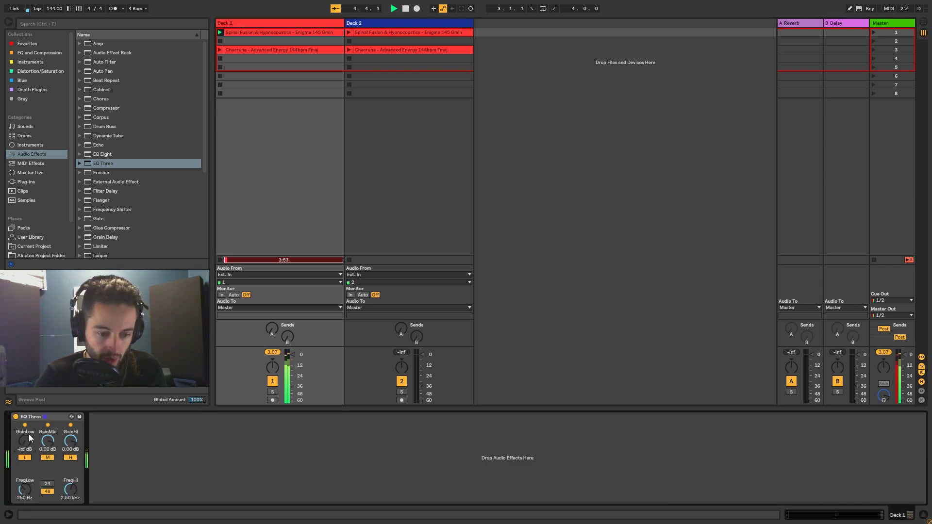
right_click(27, 438)
left_click(48, 456)
left_click_drag(48, 440, 71, 442)
right_click(46, 440)
left_click(78, 459)
right_click(74, 440)
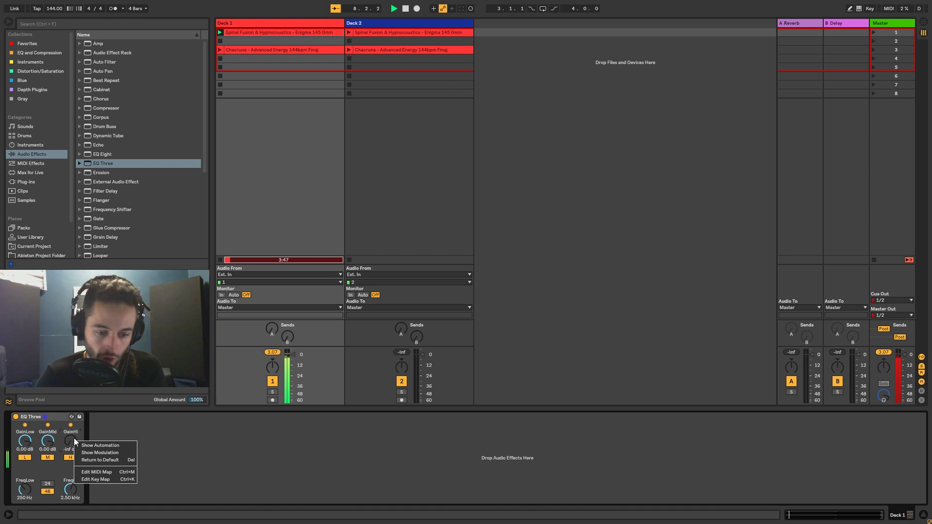
left_click(95, 459)
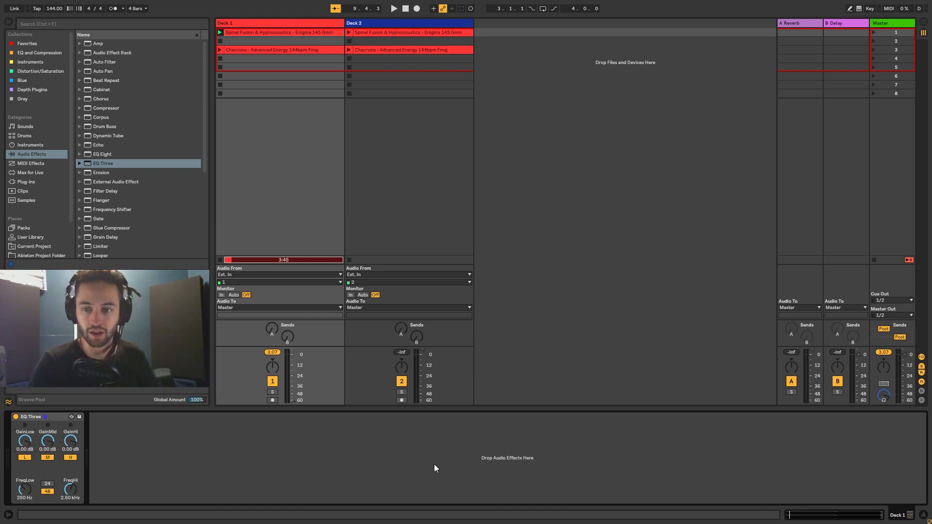
MIDI-map EQ Three's GainLow, GainMid and GainHi on Deck 1 to controller CC 7 on channels 1, 2 and 3
left_click(888, 8)
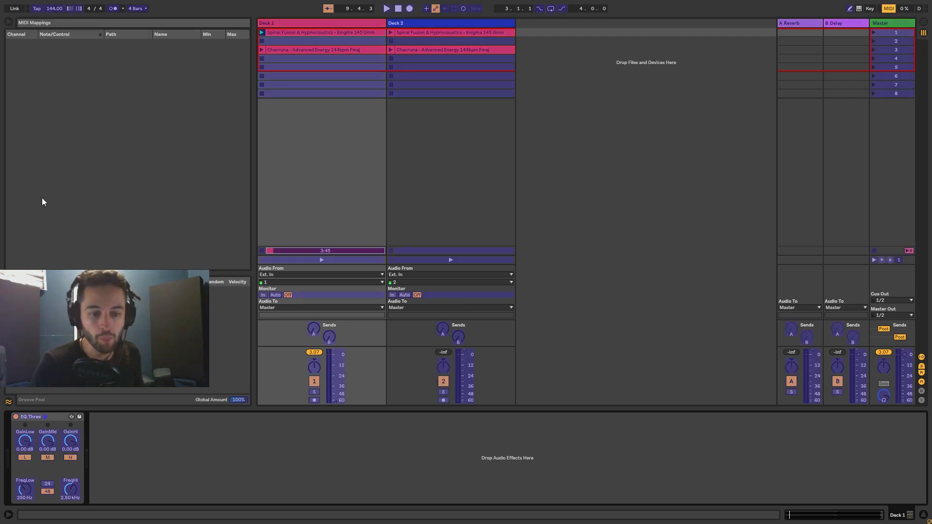
left_click(26, 441)
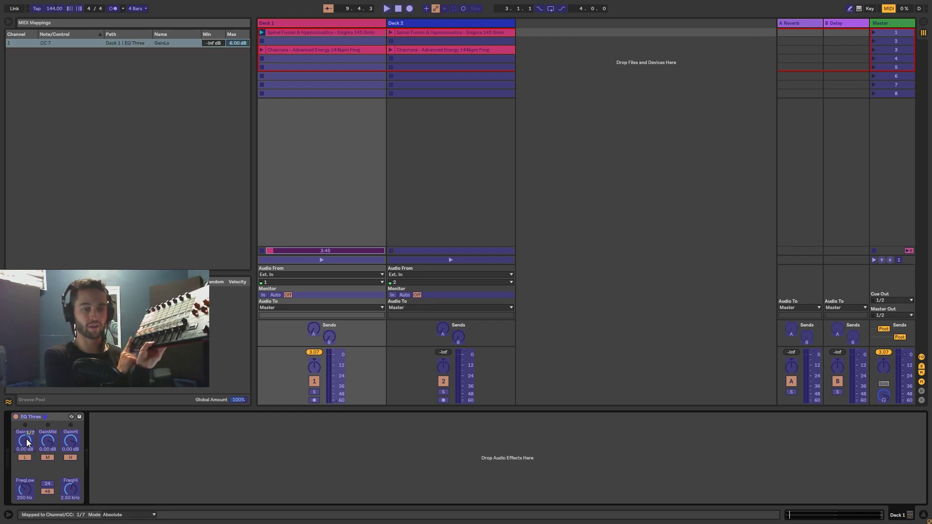
left_click(50, 447)
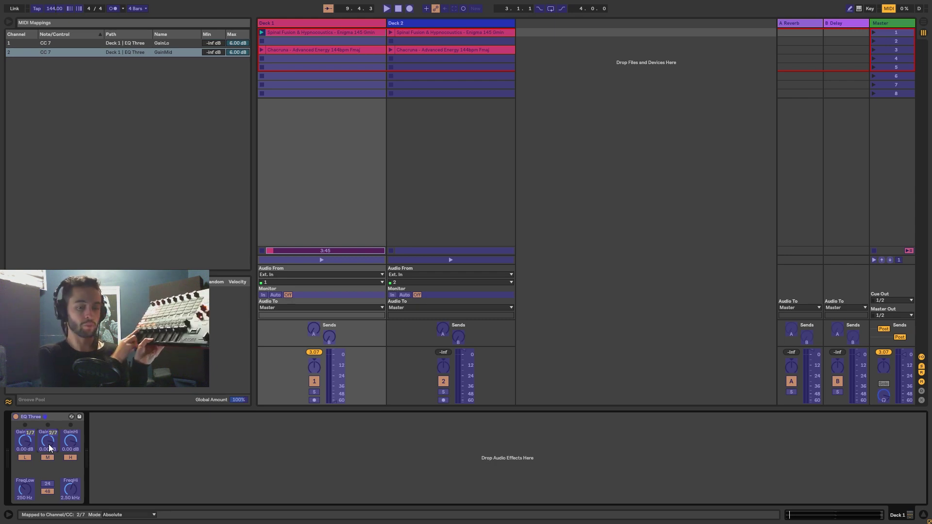
left_click(70, 441)
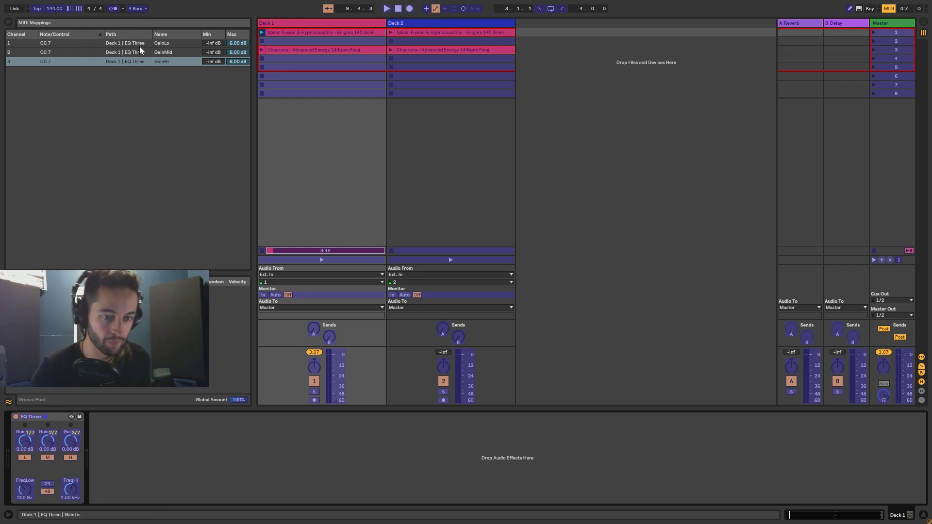
Set the maximum of the GainLo, GainMid and GainHi mappings to -3 dB and leave MIDI mapping mode
left_click(53, 46)
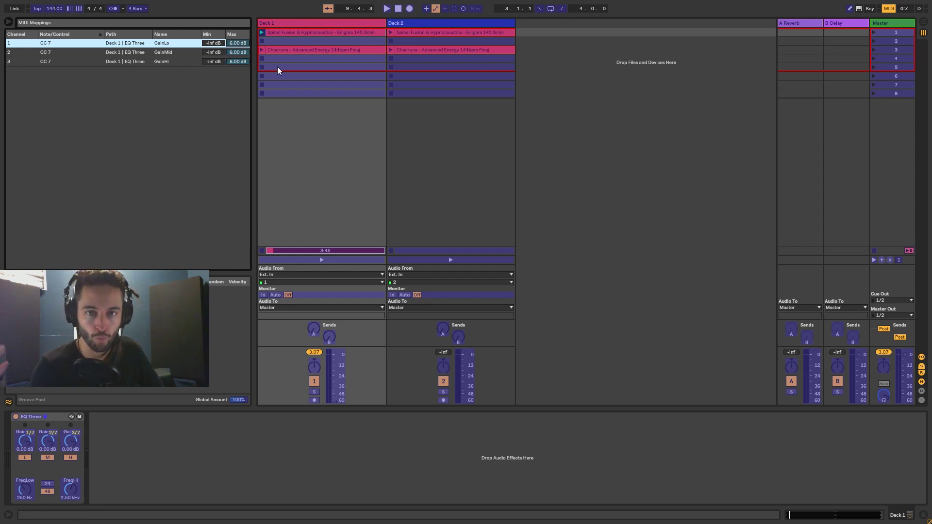
type("-3")
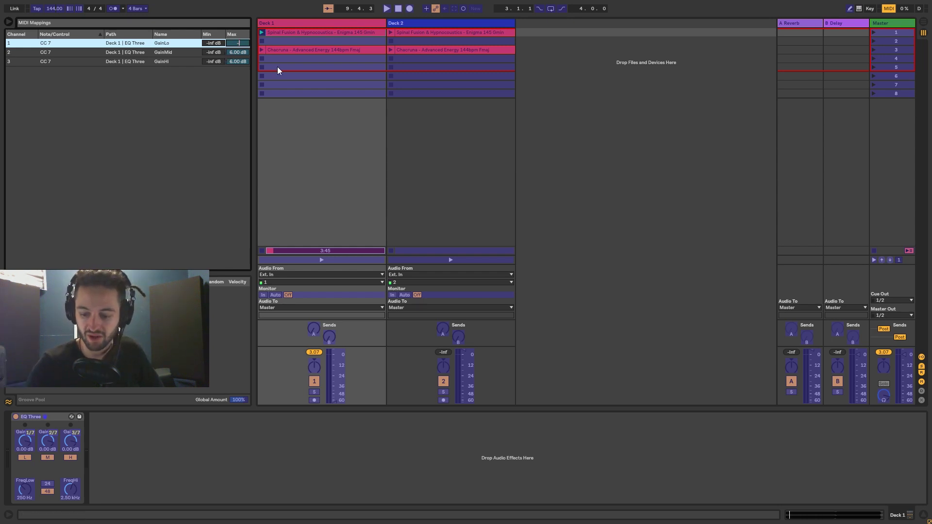
left_click(239, 55)
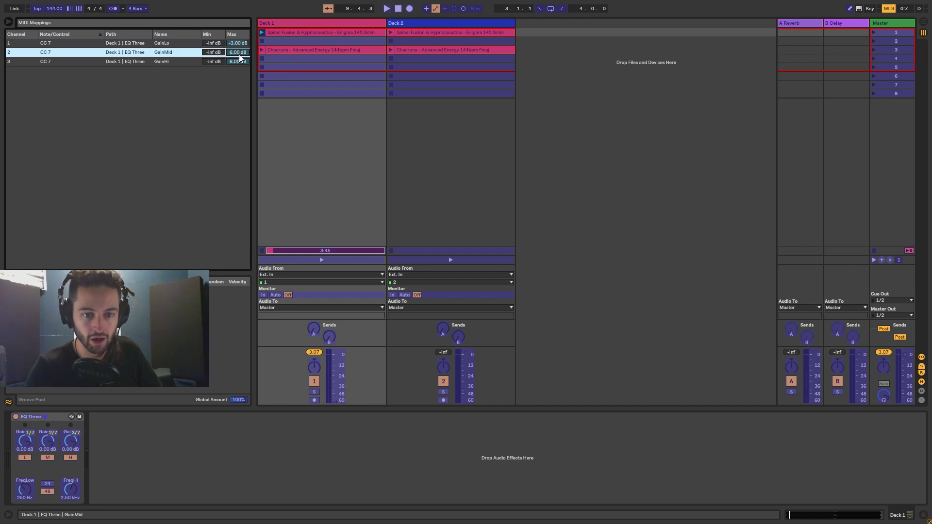
left_click(232, 61)
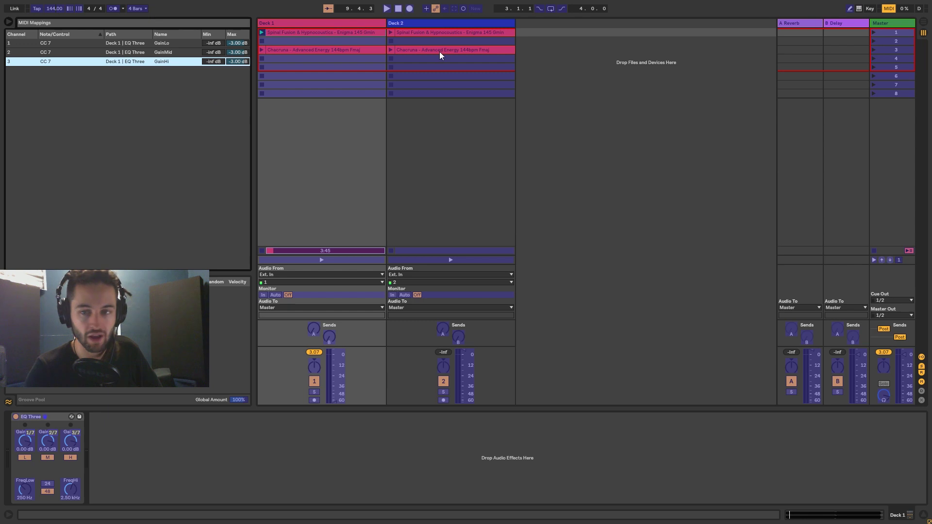
left_click(888, 8)
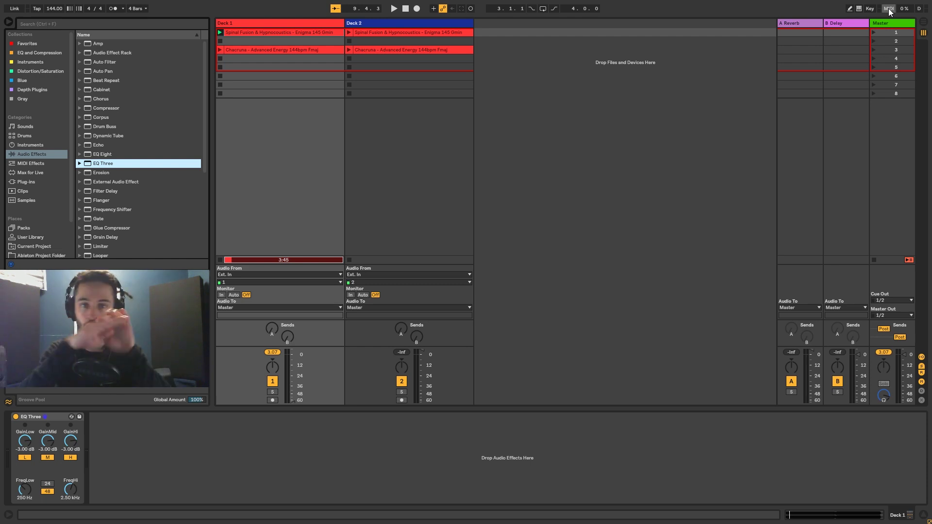
Bypass EQ Three on Deck 1 and relaunch the Spinal Fusion & Hypnocoustics clip
left_click(320, 33)
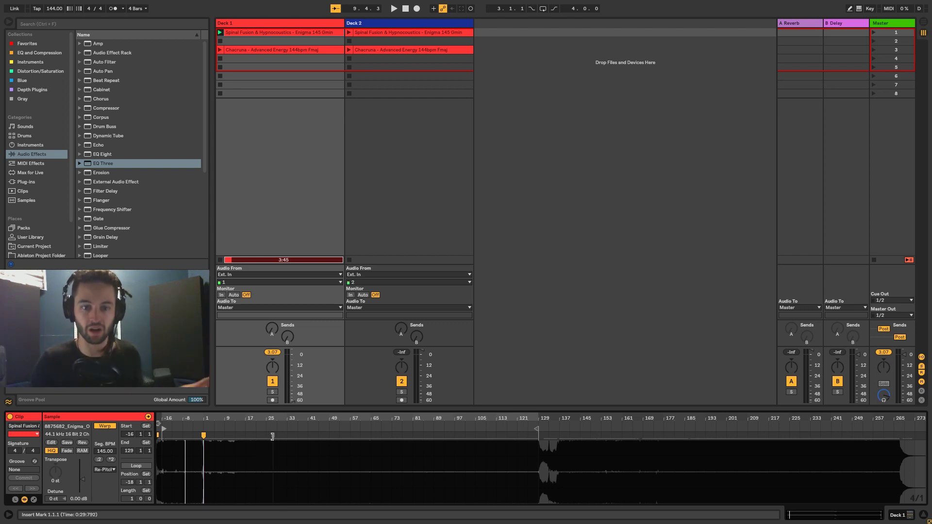
key("shift+Tab")
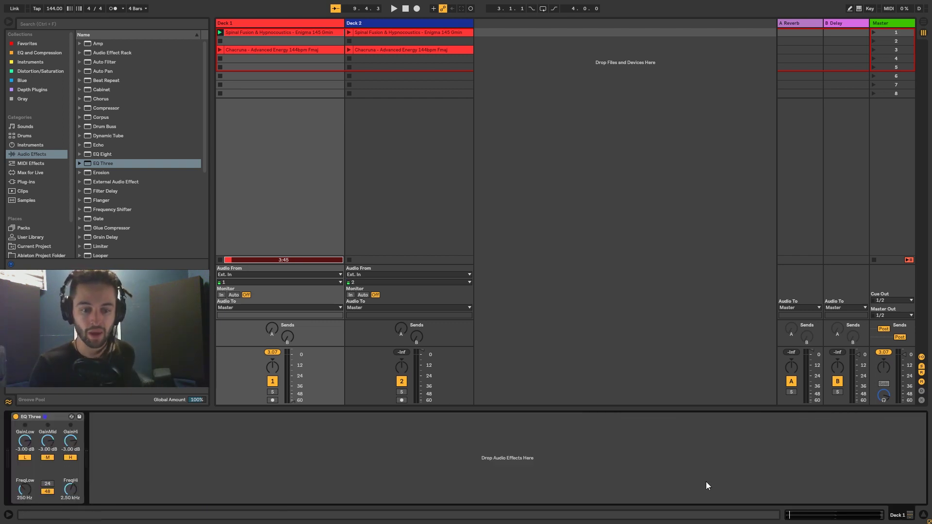
left_click(16, 417)
left_click(220, 32)
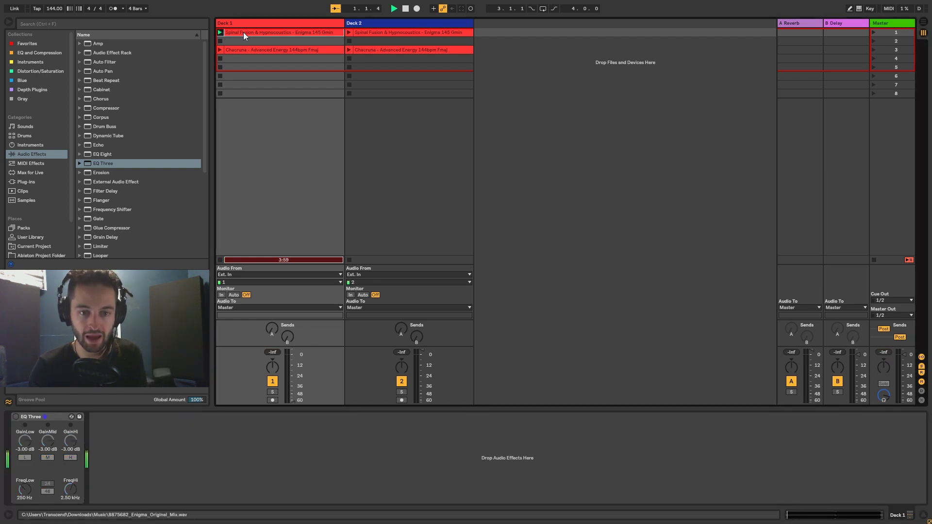
Play the Deck 1 clip from around bar 174 and return the Deck 1 track volume to its default
key("shift+Tab")
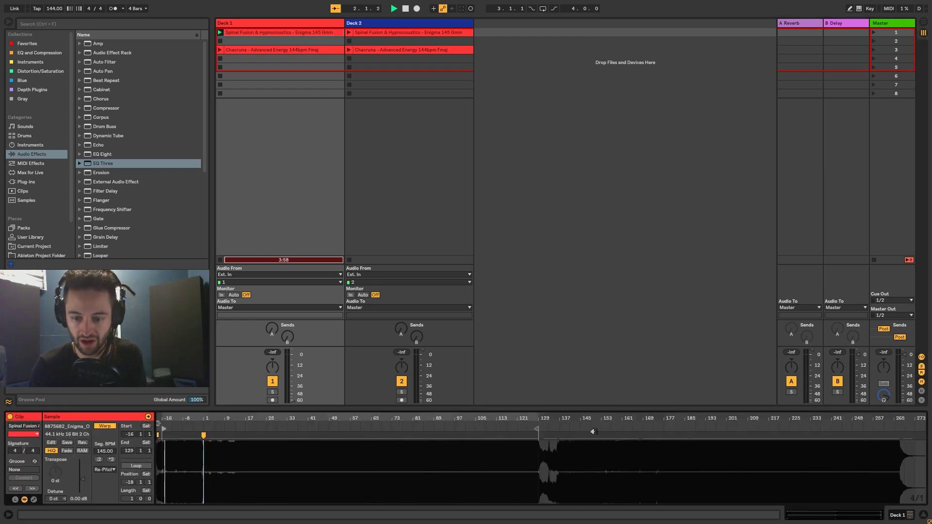
left_click(662, 434)
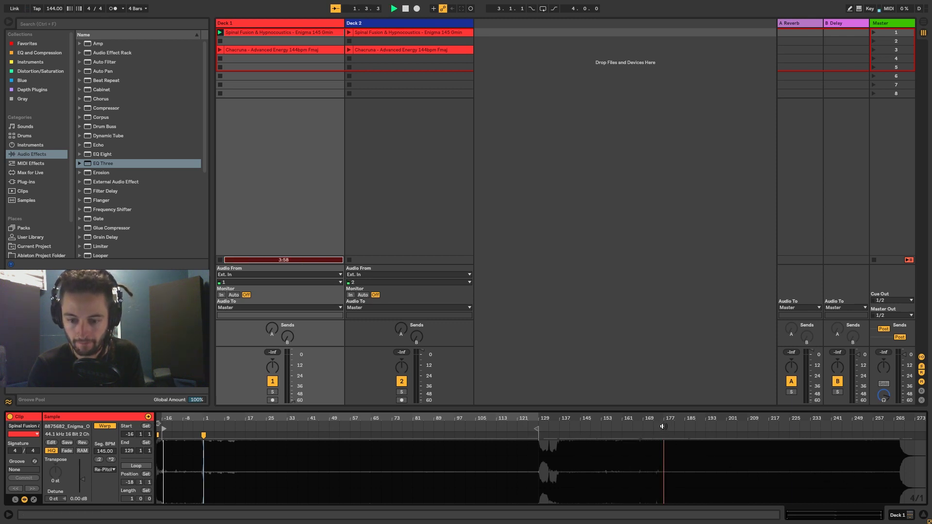
right_click(294, 397)
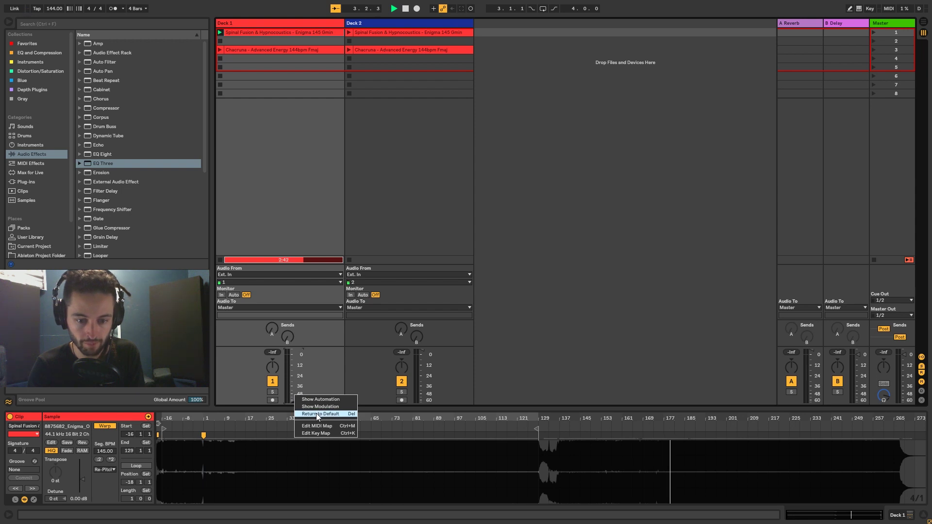
left_click(494, 358)
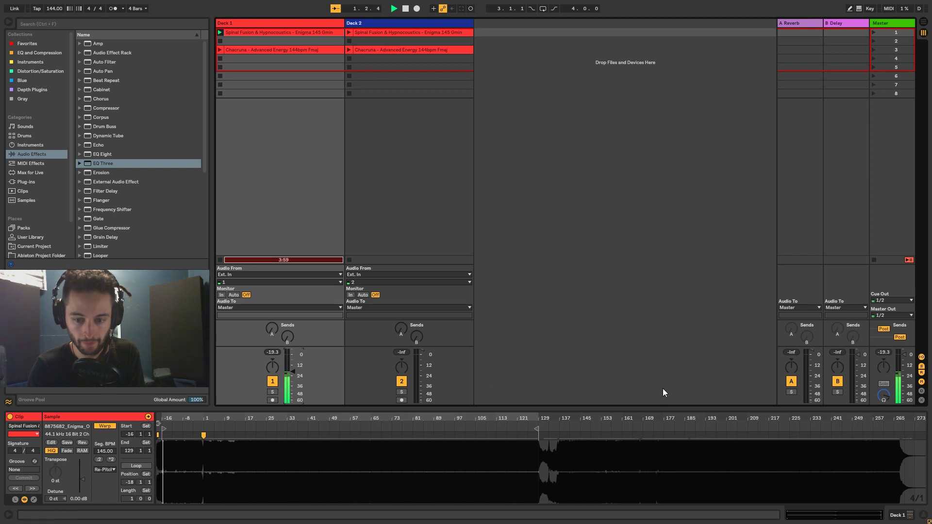
left_click(662, 425)
right_click(289, 371)
left_click(328, 393)
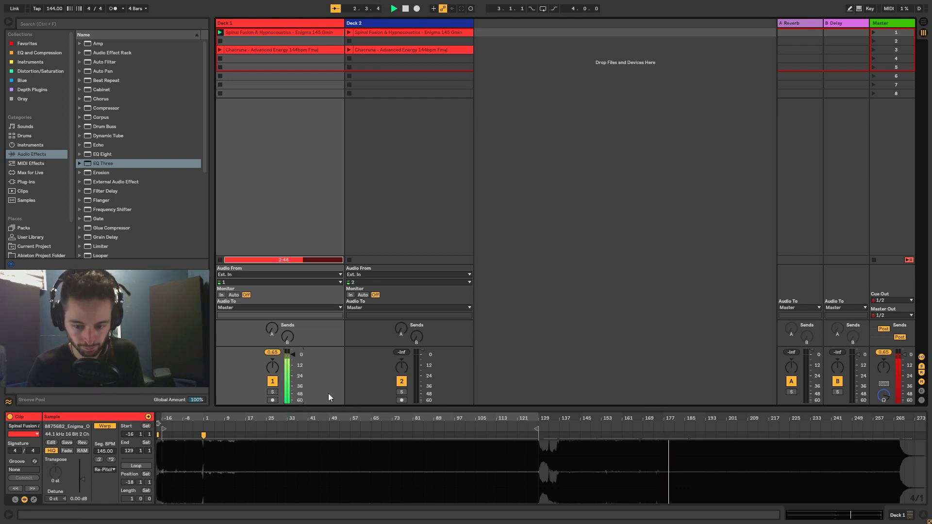
Check Deck 1's unprocessed peak level from around bar 187 onward, resetting the peak indicator
left_click(696, 427)
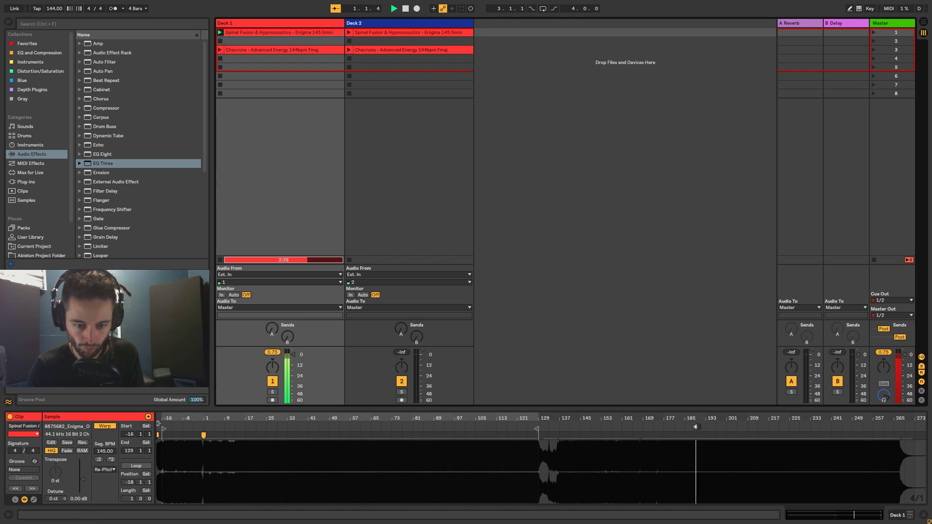
left_click(272, 352)
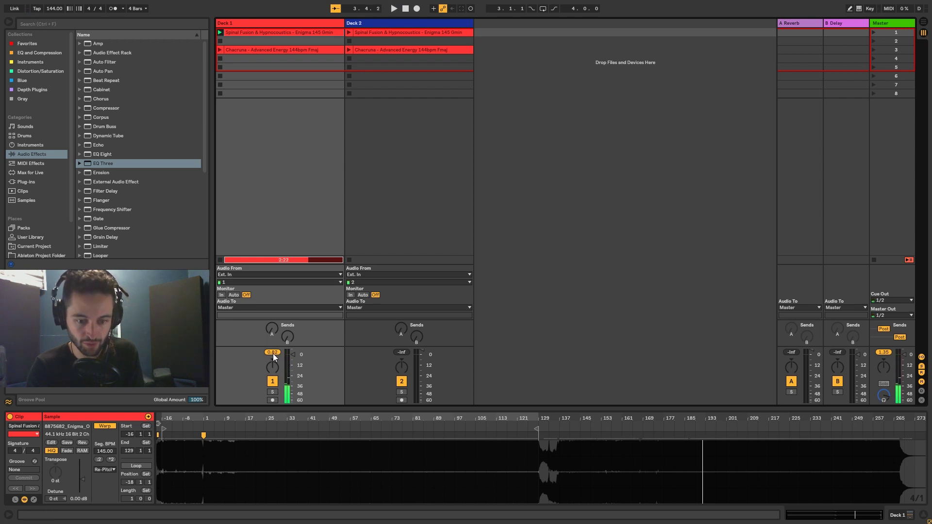
key("space")
key("space")
left_click(706, 423)
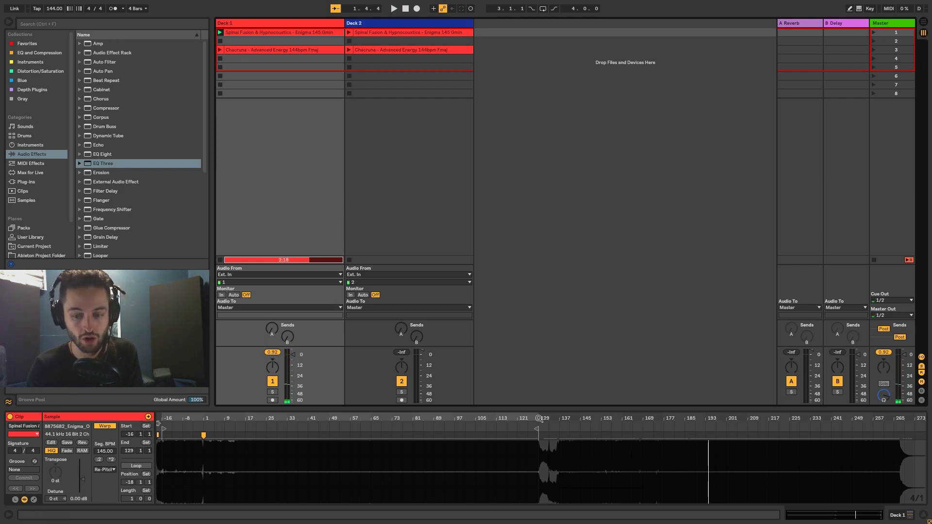
Re-enable EQ Three on Deck 1 and play the clip from around bar 175
left_click(903, 518)
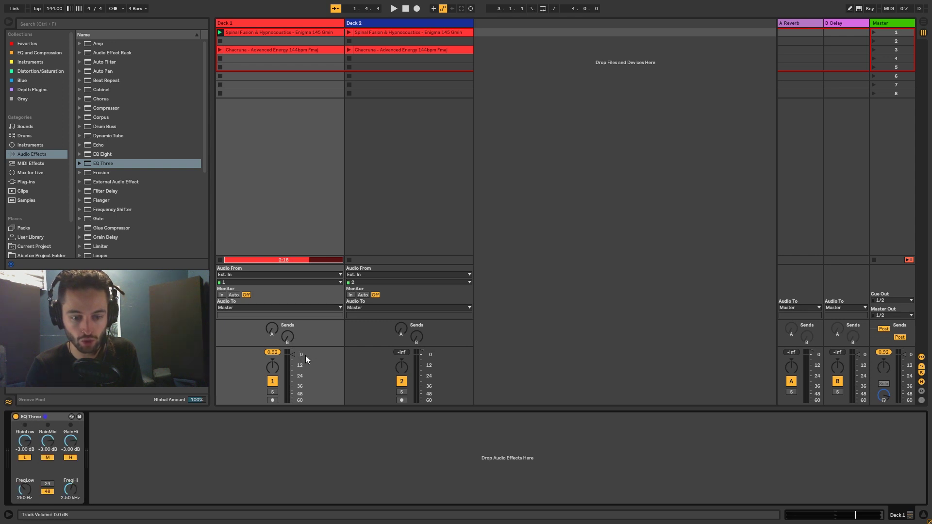
key("space")
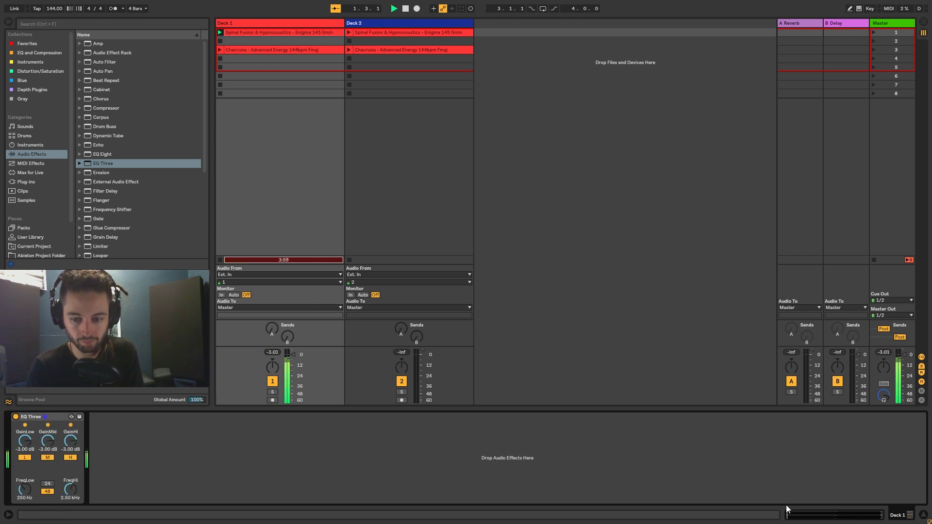
key("shift+Tab")
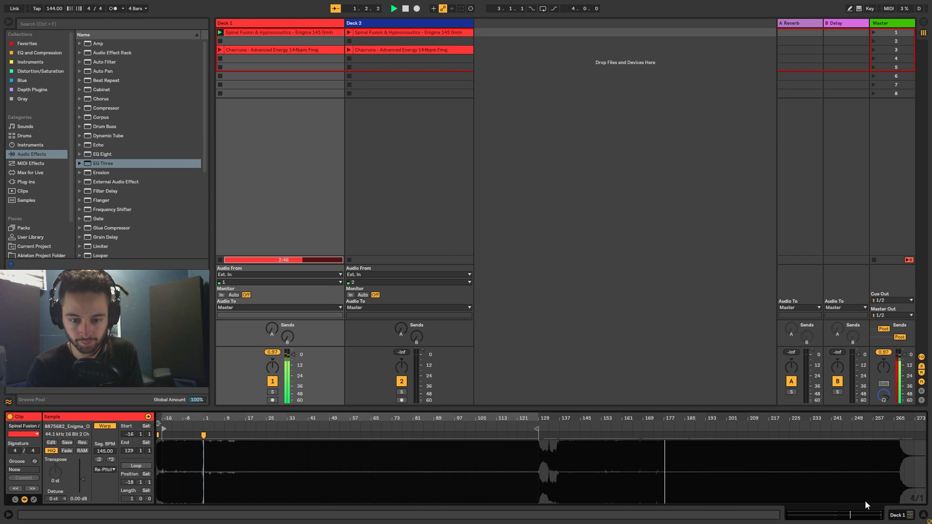
Recheck Deck 1's peak level with EQ Three active and show the track's device chain
left_click_drag(264, 352, 244, 356)
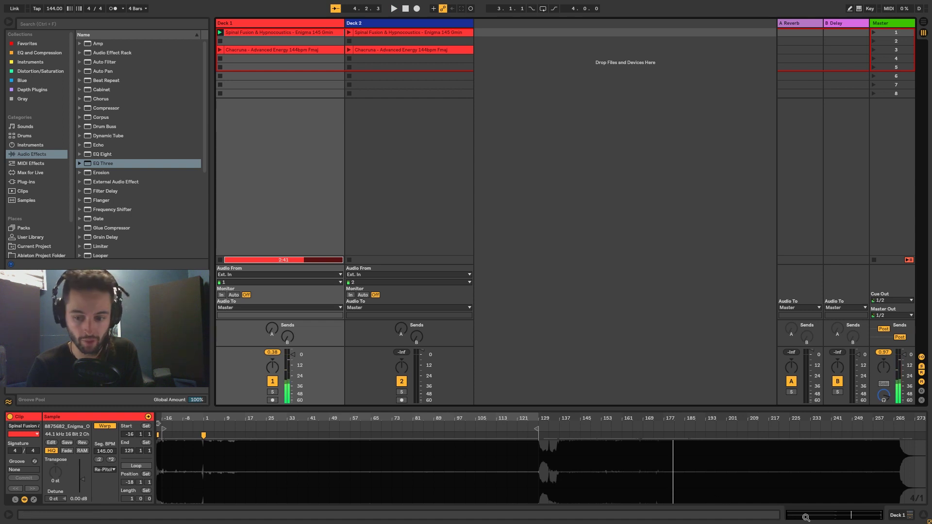
key("shift+Tab")
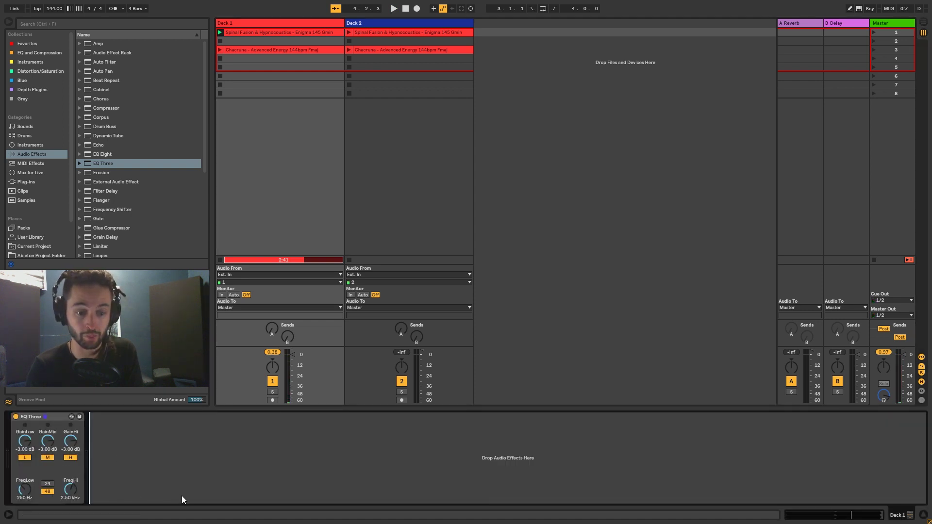
Try a Limiter after EQ Three on Deck 1 and delete it
scroll(135, 182, "down", 2)
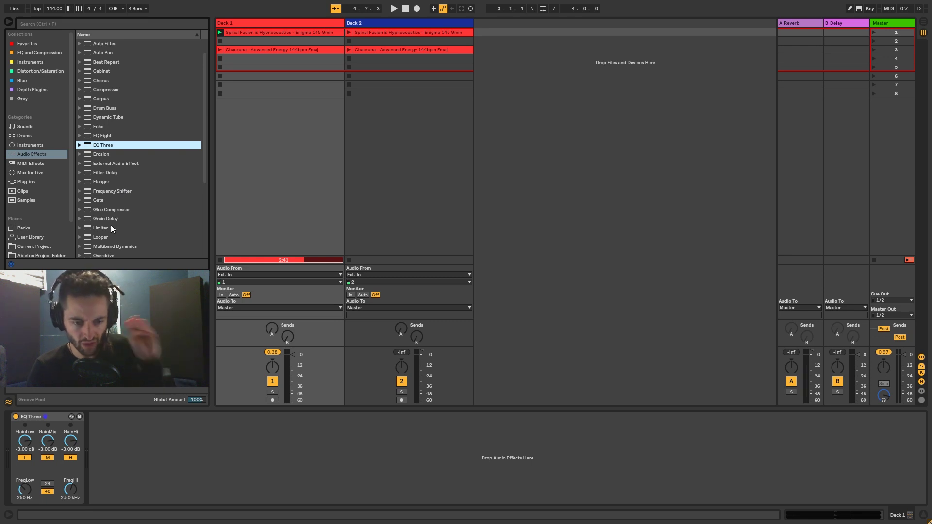
left_click_drag(98, 226, 376, 482)
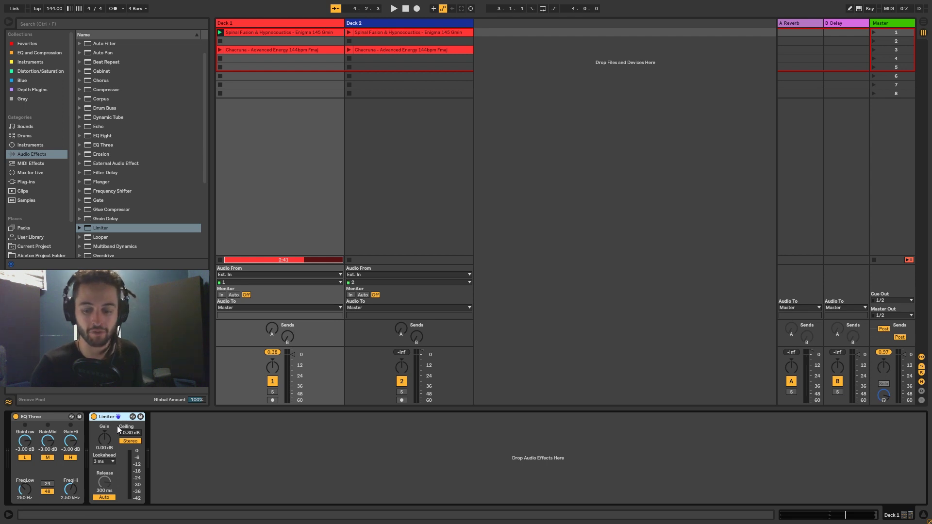
key("Delete")
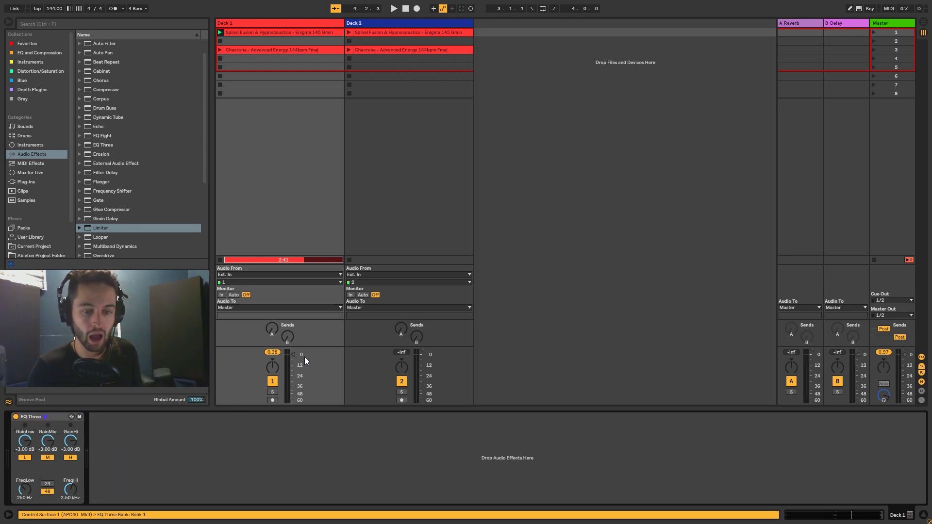
Try adding two Glue Compressors ahead of EQ Three on Deck 1
right_click(33, 420)
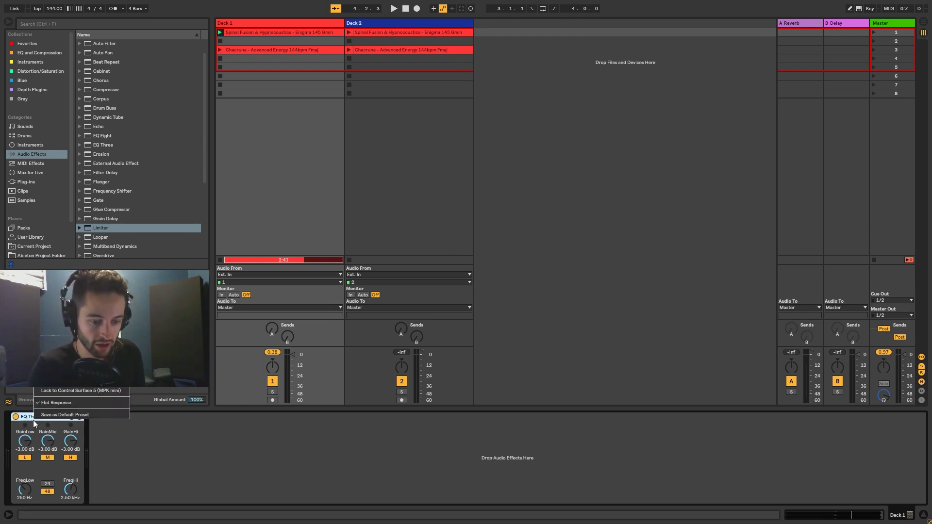
left_click(170, 468)
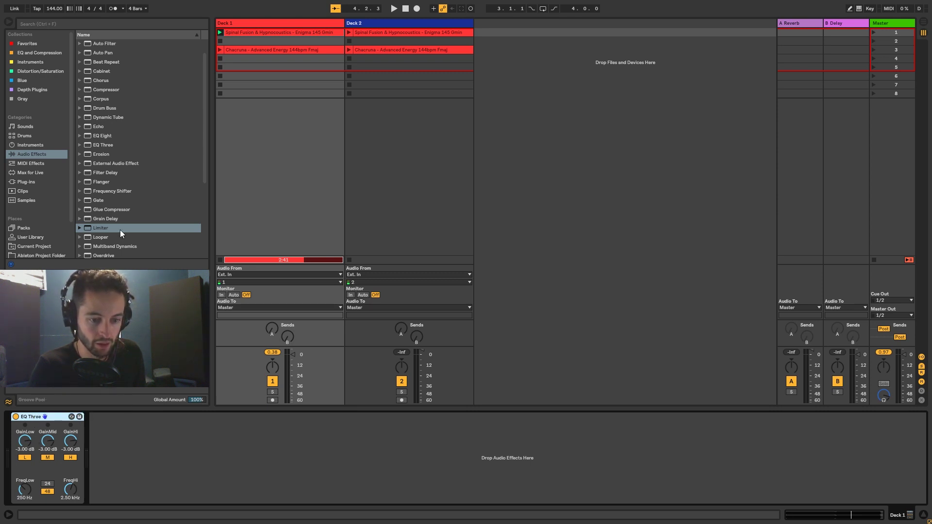
left_click(113, 212)
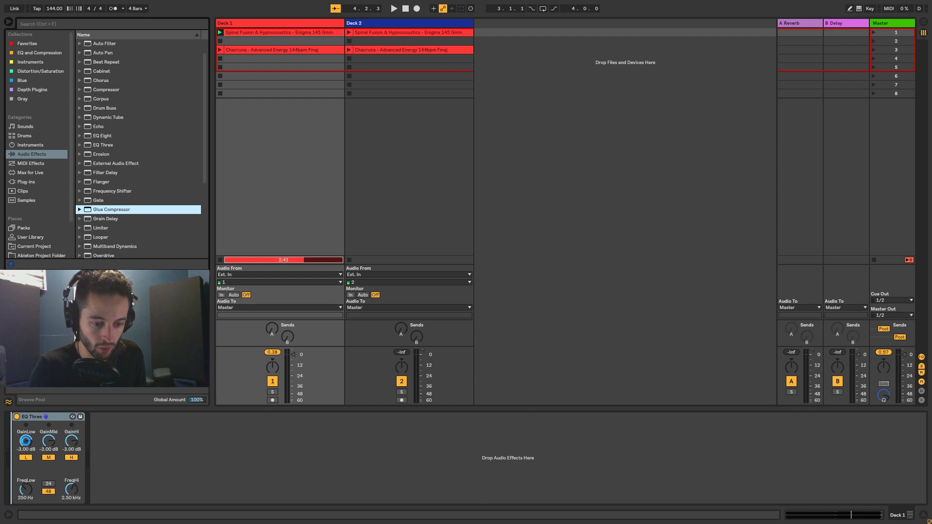
left_click_drag(26, 444, 27, 444)
left_click(108, 207)
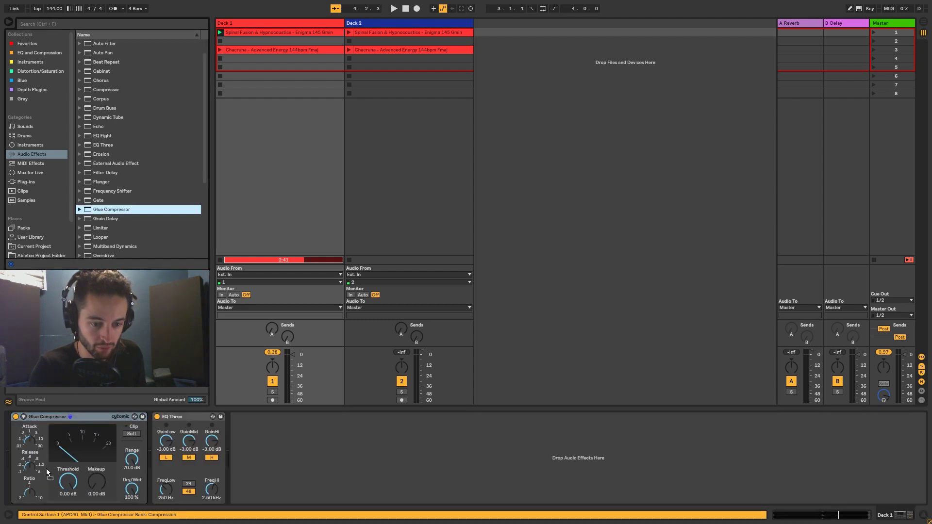
left_click(9, 455)
left_click(108, 210)
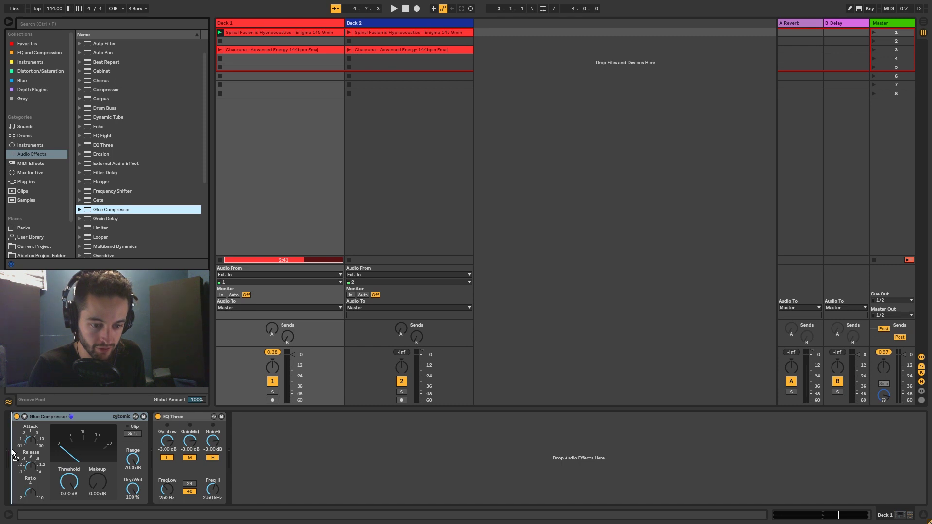
double_click(115, 209)
right_click(321, 416)
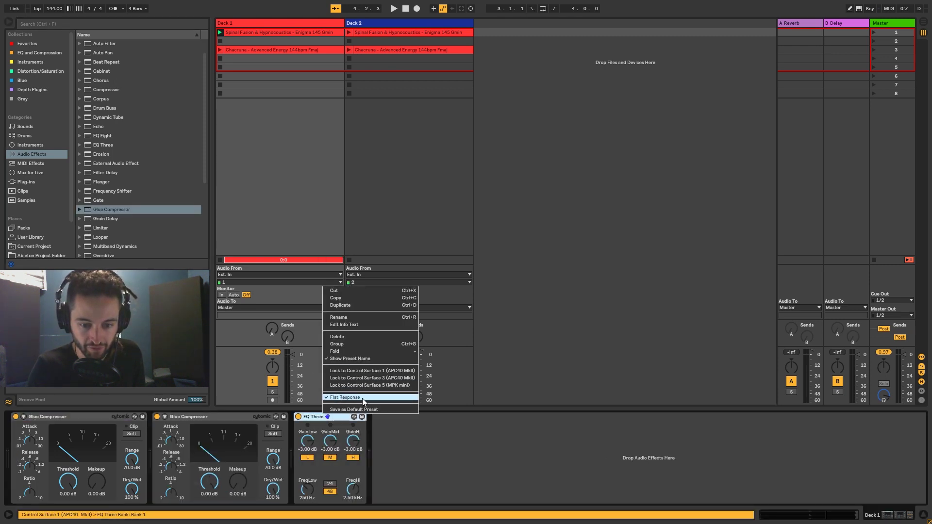
left_click(406, 471)
right_click(316, 419)
left_click(263, 444)
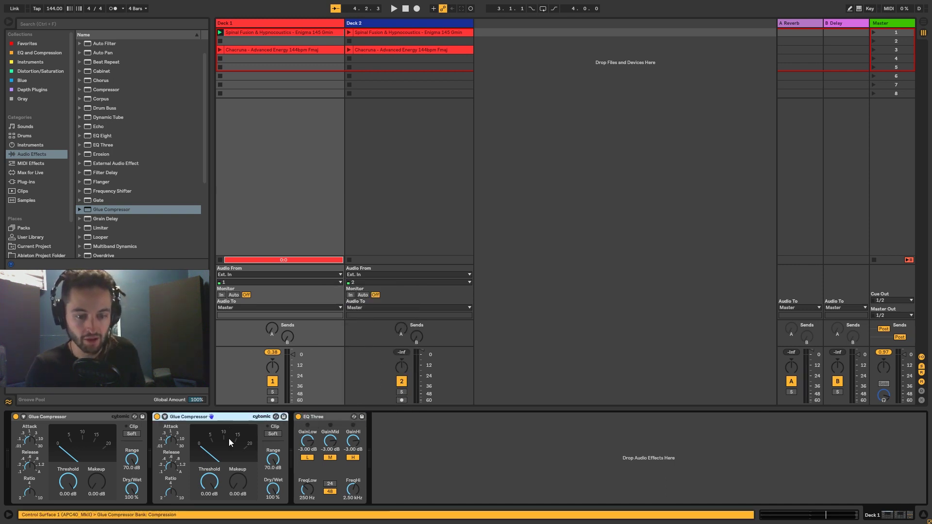
left_click(69, 415, "shift")
key("Delete")
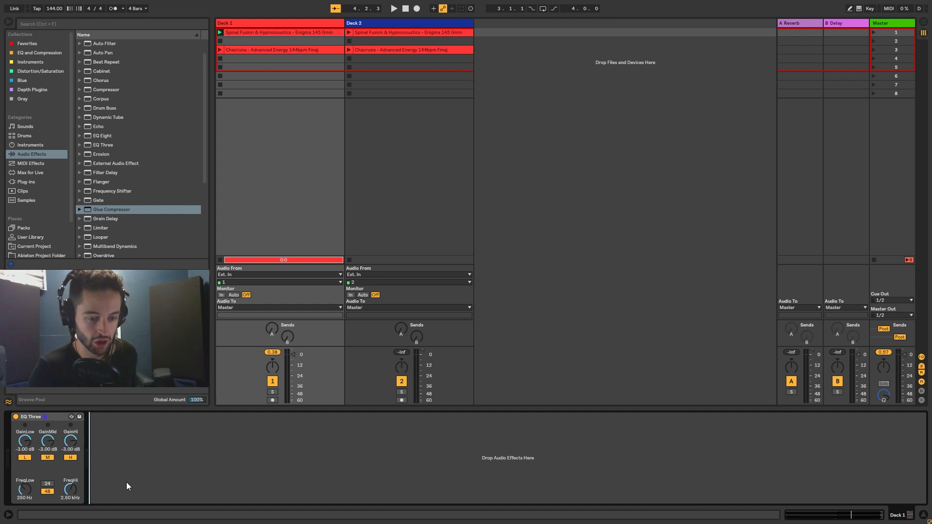
Add two Auto Filters after EQ Three on Deck 1, opening the first to 19.9 kHz and setting the second to high-pass
scroll(123, 185, "up", 2)
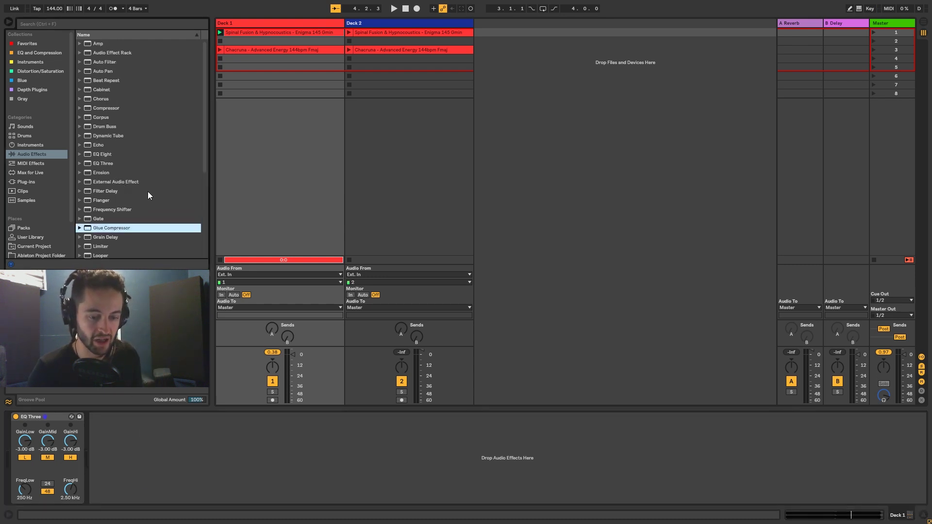
left_click_drag(99, 61, 204, 457)
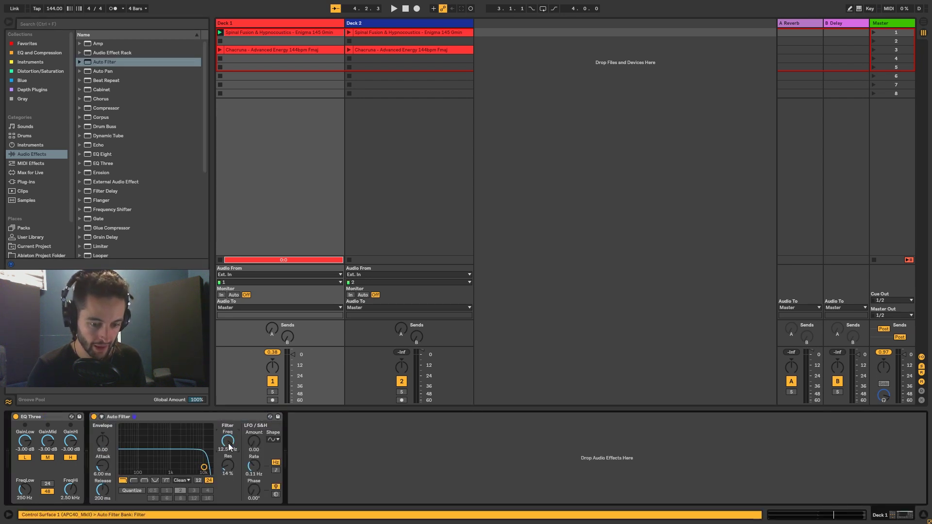
left_click_drag(229, 445, 229, 434)
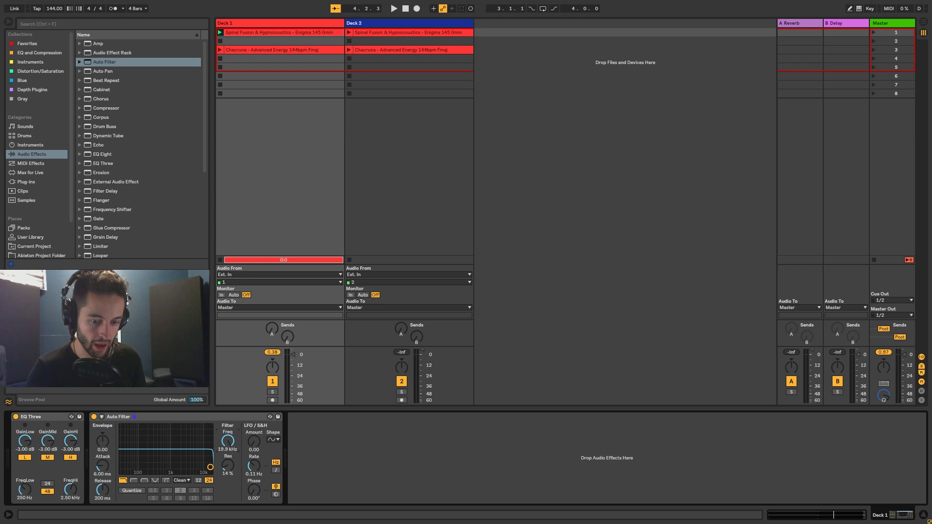
double_click(104, 62)
left_click(333, 480)
Try the filter cutoffs by setting the low-pass to about 203 Hz and the high-pass to about 1.10 kHz
mouse_move(427, 442)
left_mouse_down()
mouse_move(427, 415)
mouse_move(427, 442)
left_mouse_up()
left_click_drag(231, 442, 230, 463)
left_click_drag(439, 441, 440, 425)
left_click_drag(228, 438, 228, 440)
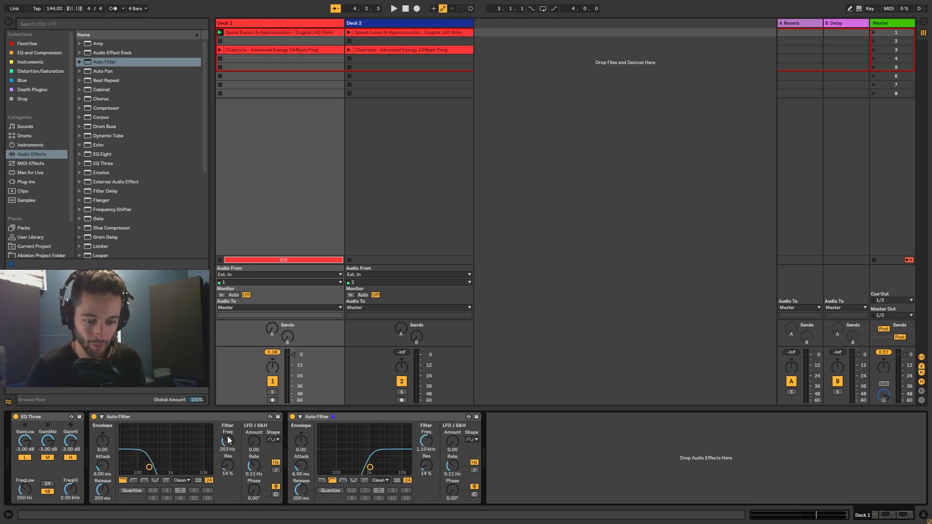
View the existing MIDI mappings alongside the Auto Filter controls and leave mapping mode
left_click(891, 8)
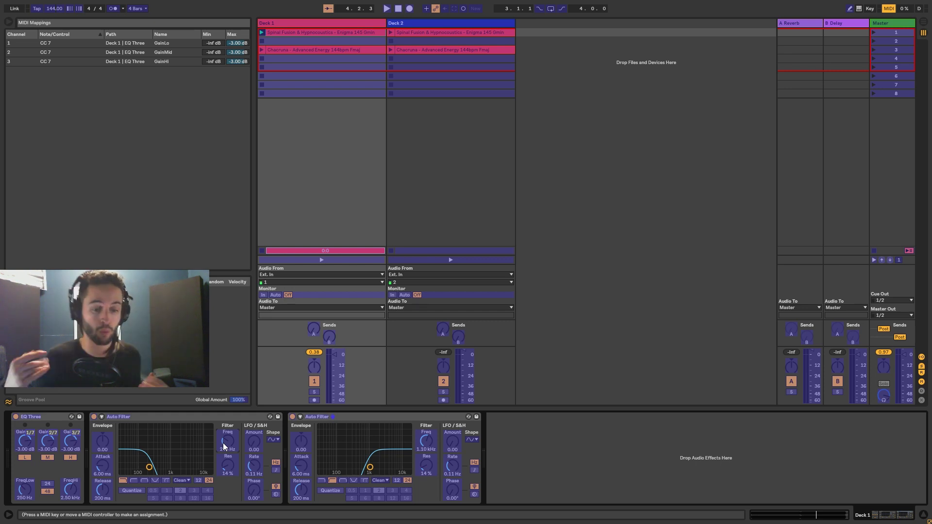
left_click(887, 9)
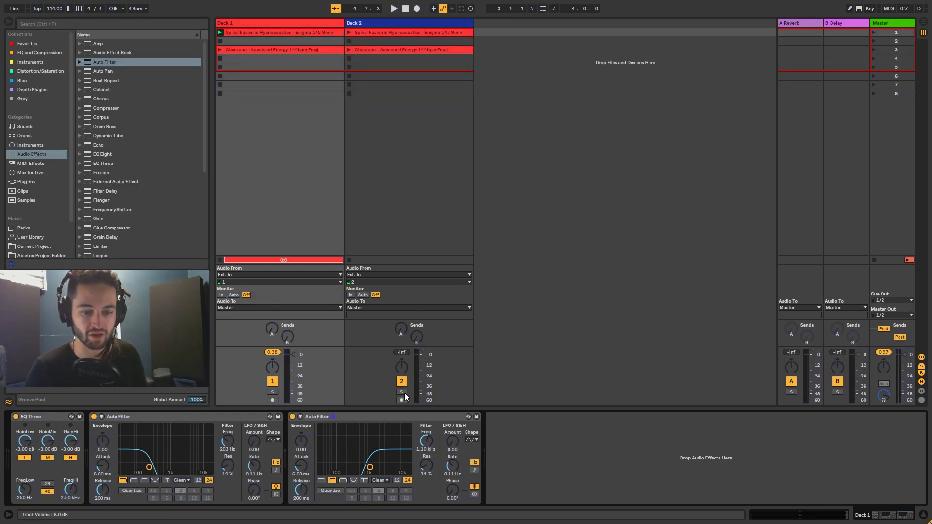
Group EQ Three and both Auto Filters into an Audio Effect Rack with its macros shown, and set the low-pass cutoff to about 758 Hz
left_click(46, 419, "shift")
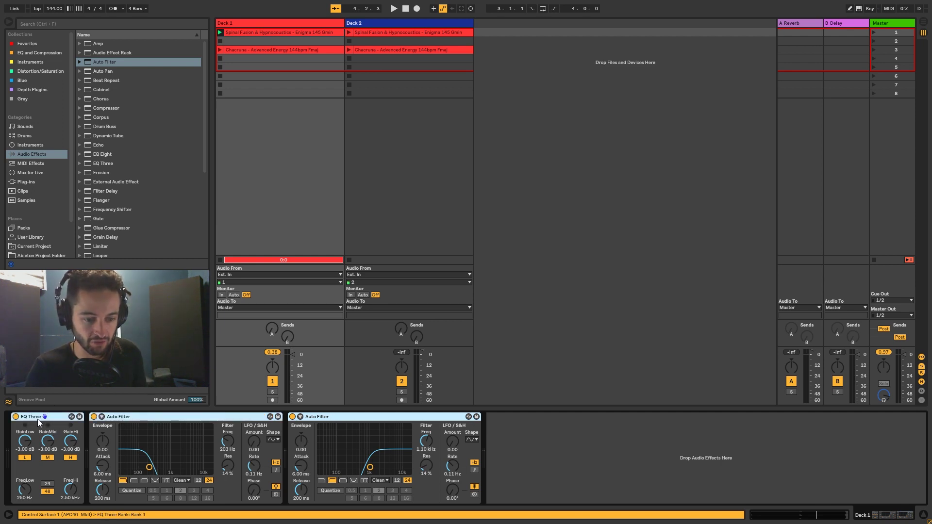
right_click(37, 419)
left_click(73, 403)
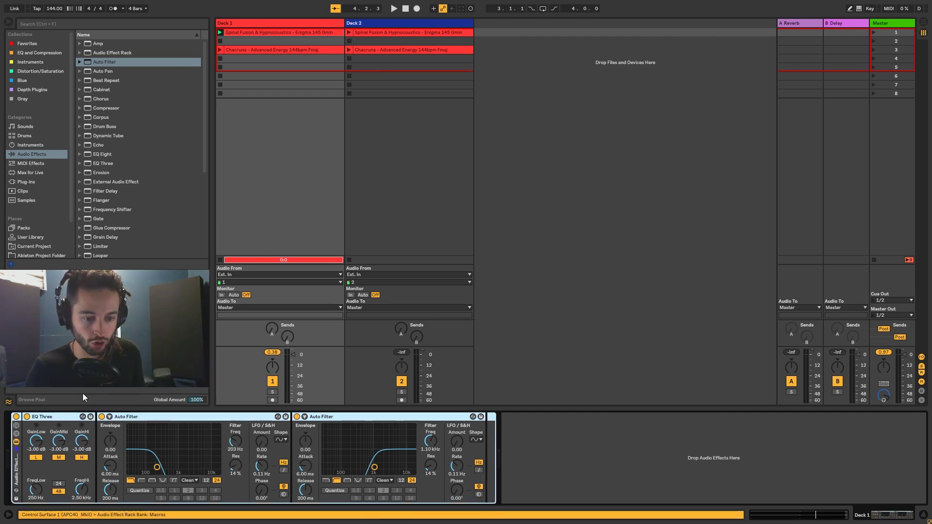
left_click(16, 427)
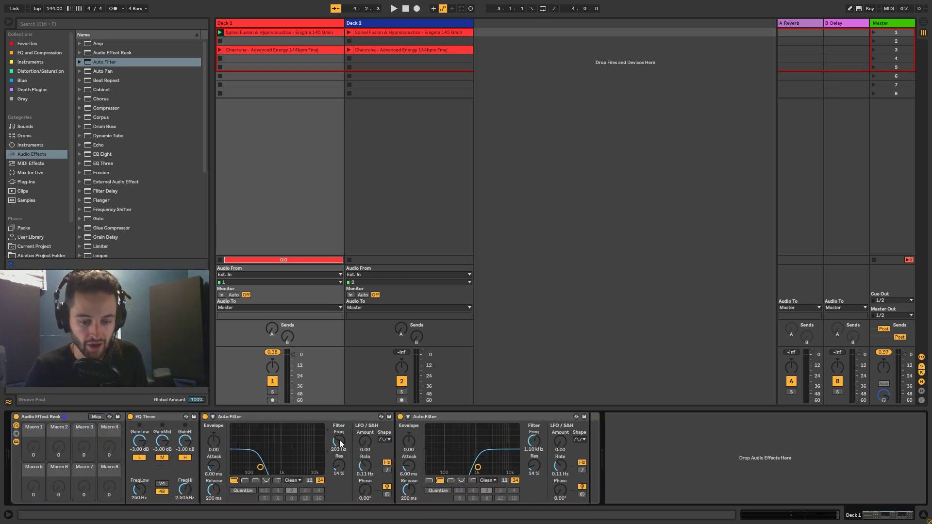
left_click_drag(260, 467, 277, 466)
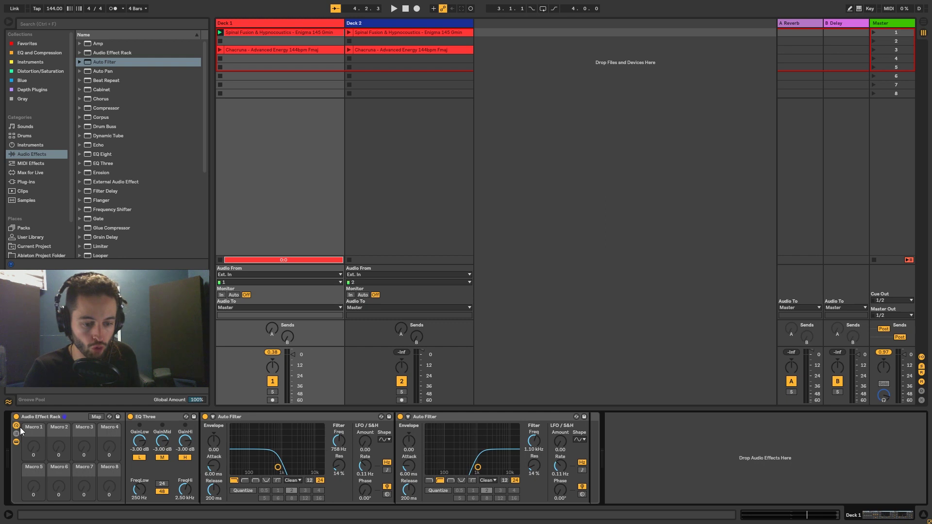
Rename the rack's Macro 1 as LowPass and Macro 2 as HighPass
right_click(37, 431)
key("ctrl+r")
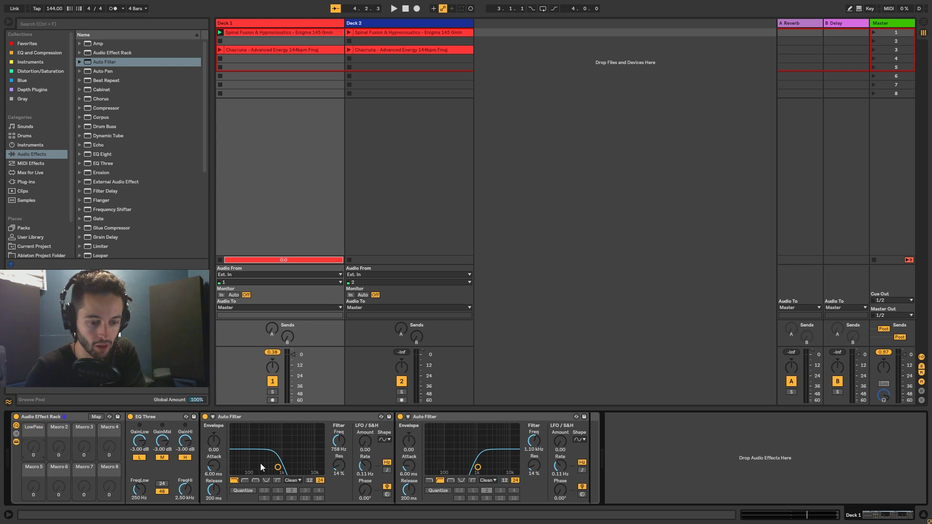
right_click(57, 428)
key("ctrl+r")
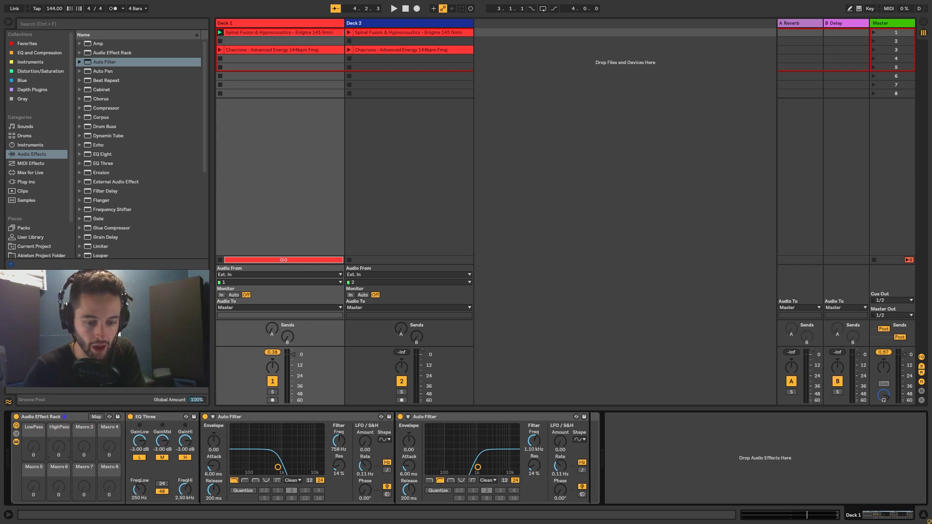
Map the first Auto Filter's frequency to the LowPass macro and the second's frequency to the HighPass macro
right_click(347, 445)
left_click(360, 385)
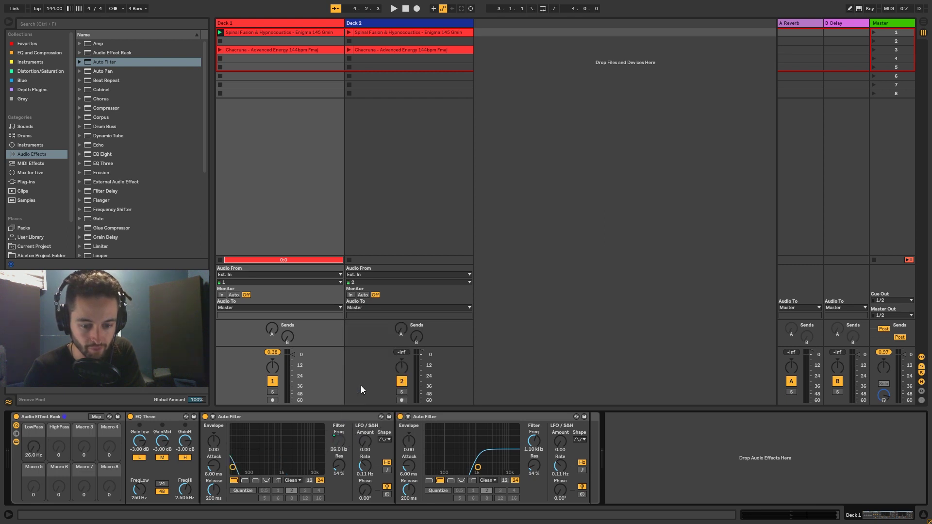
right_click(533, 441)
left_click(556, 391)
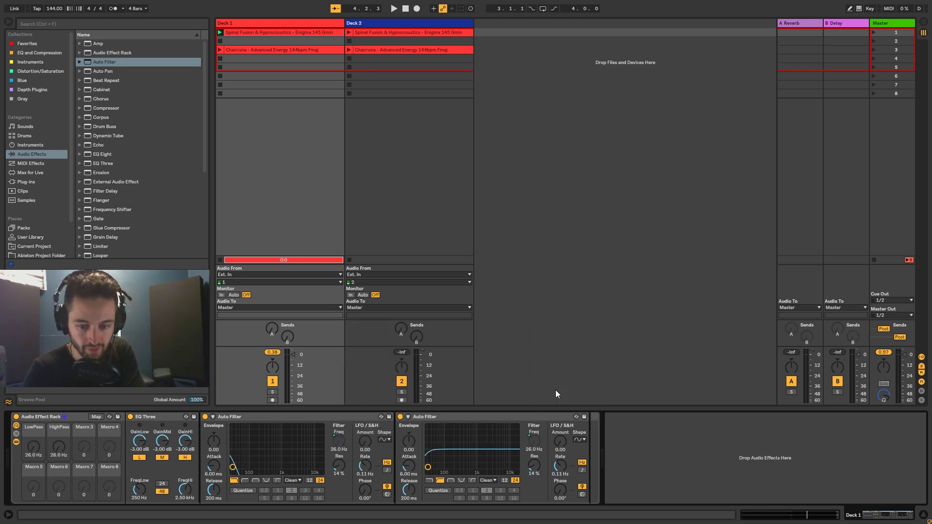
Map the first Auto Filter's resonance to the LowPass macro and the second's resonance to the HighPass macro
right_click(340, 465)
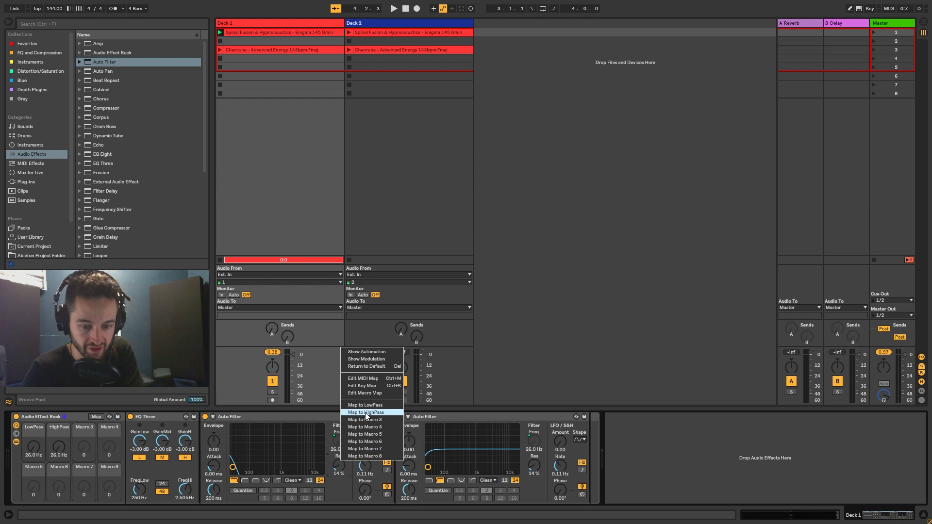
left_click(372, 405)
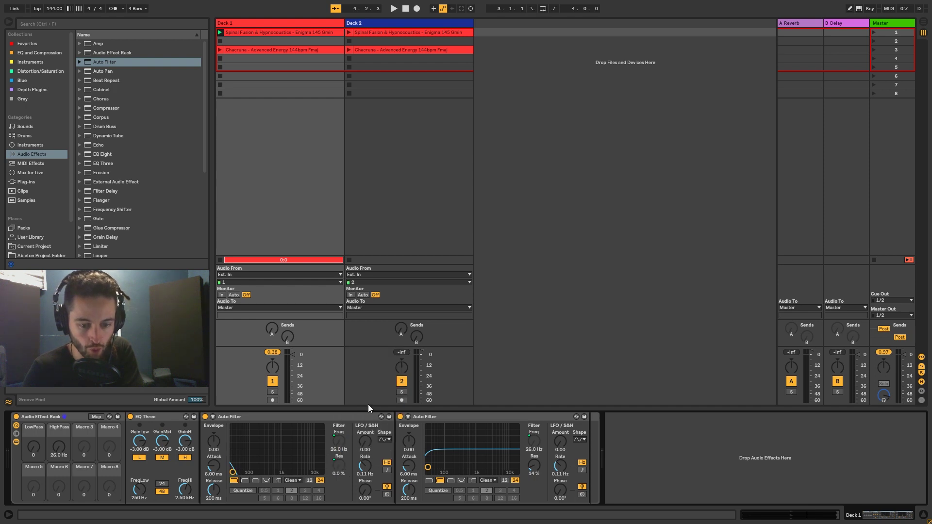
right_click(531, 466)
left_click(560, 418)
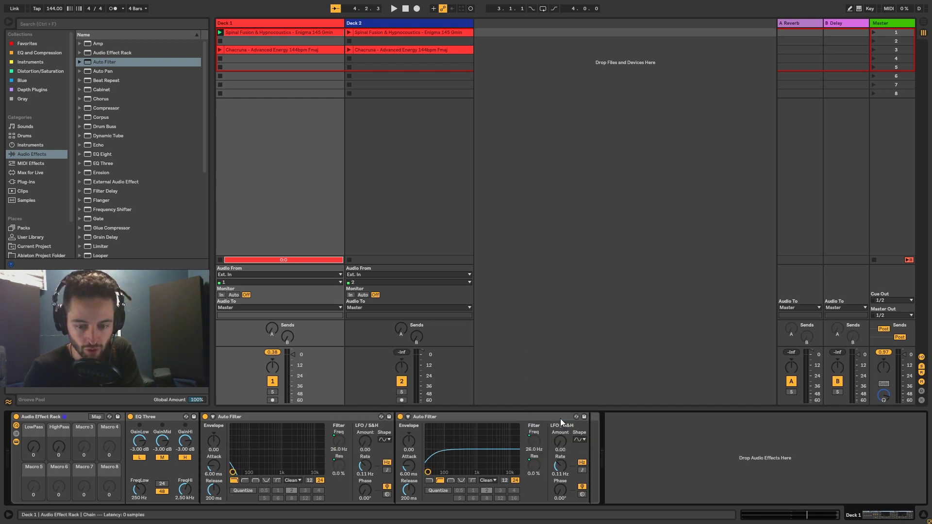
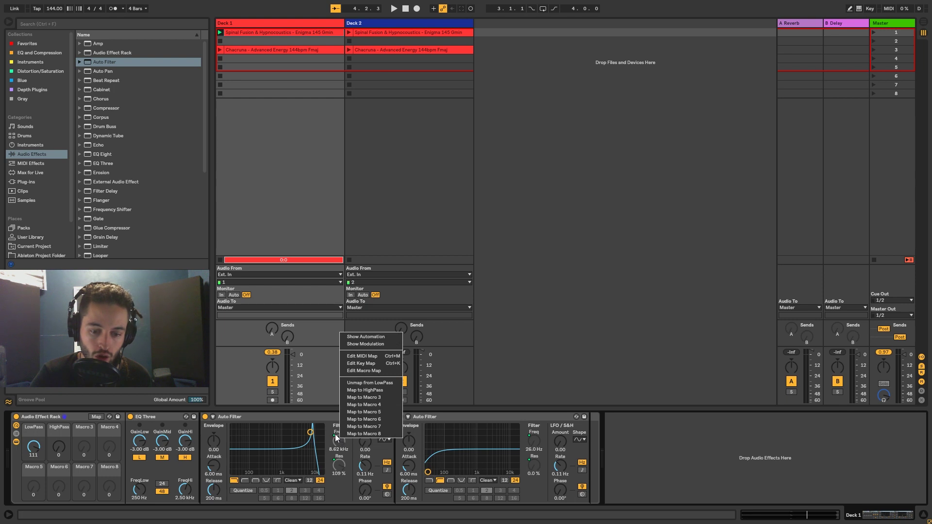
Open the rack's macro mappings, select the LowPass resonance entry, and raise the LowPass macro to 127
left_click(363, 370)
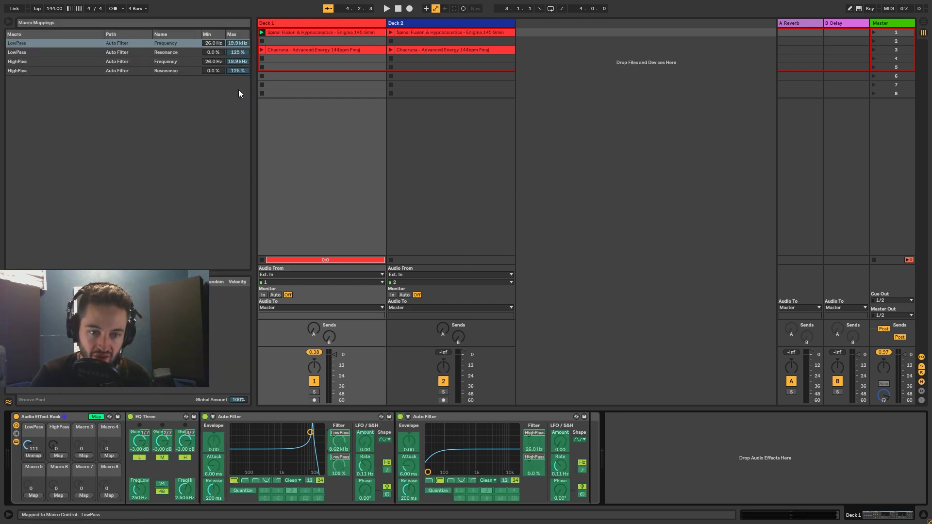
left_click(9, 44)
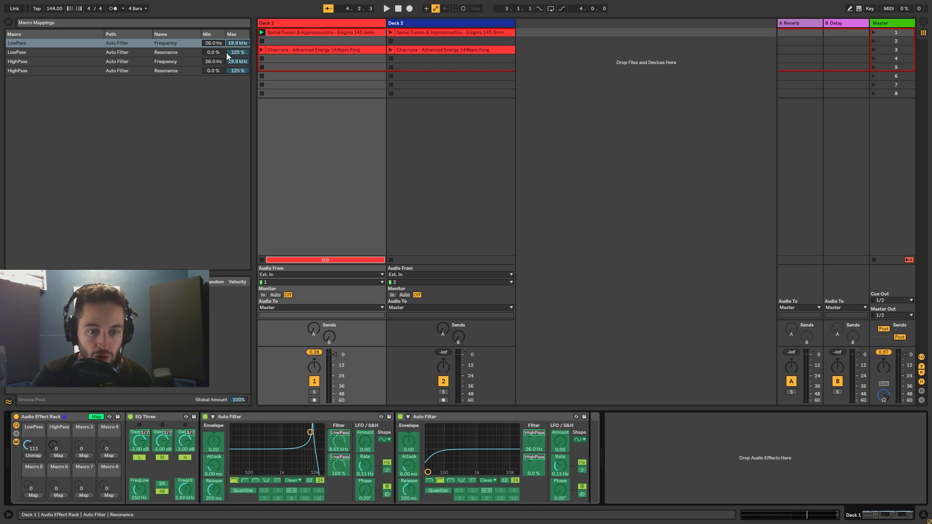
left_click(242, 53)
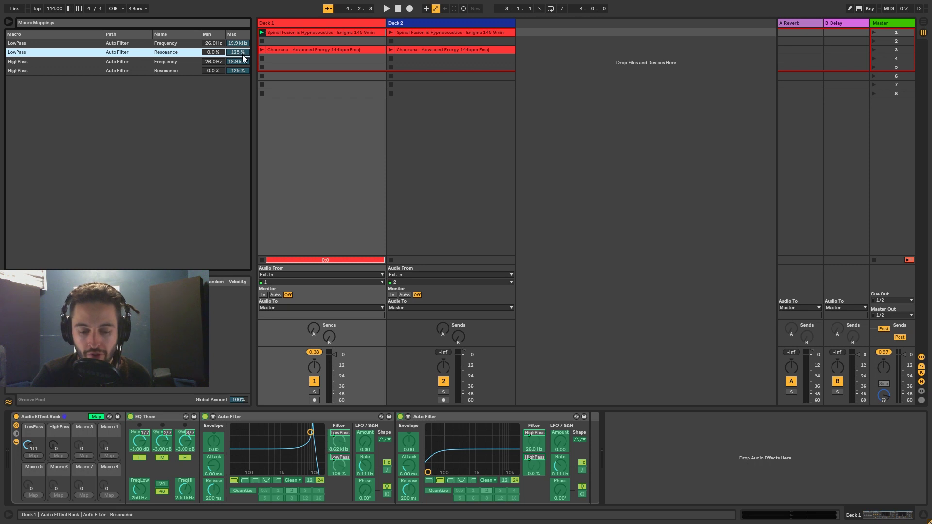
left_click_drag(30, 447, 31, 427)
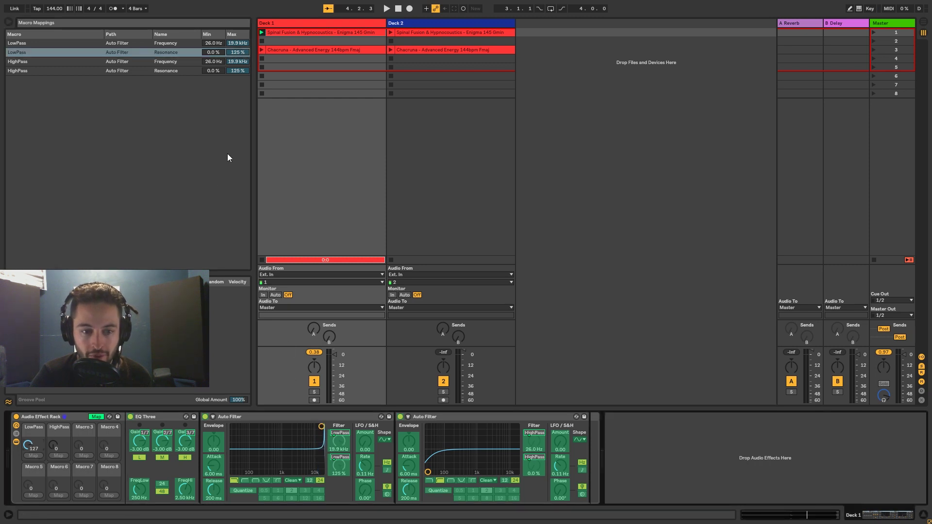
Set the LowPass resonance mapping's maximum to 15 % and the HighPass resonance mapping's minimum to 15 %
left_click_drag(235, 52, 235, 103)
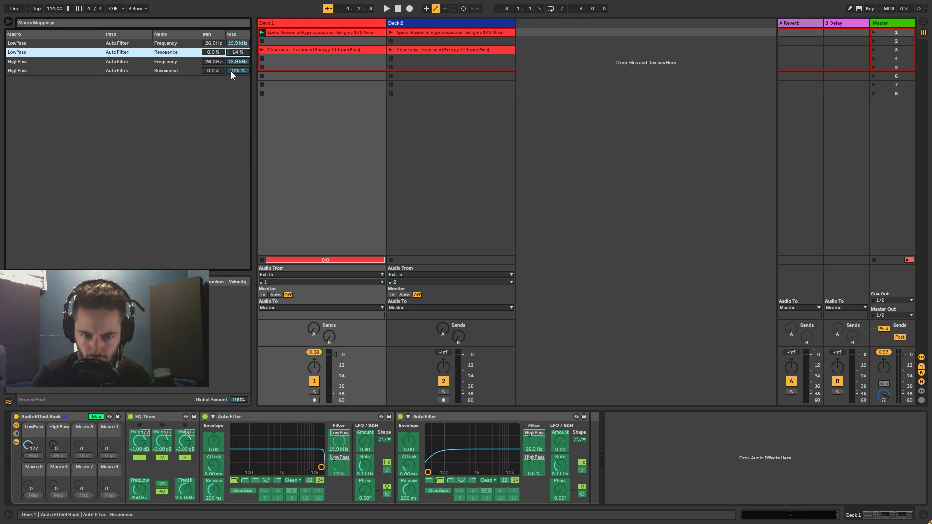
left_click(214, 69)
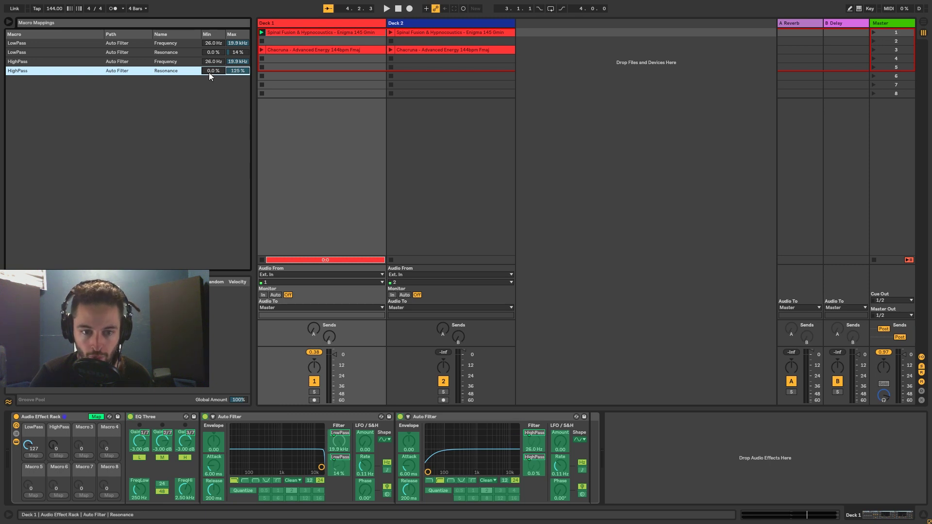
left_click_drag(213, 71, 213, 63)
key("Return")
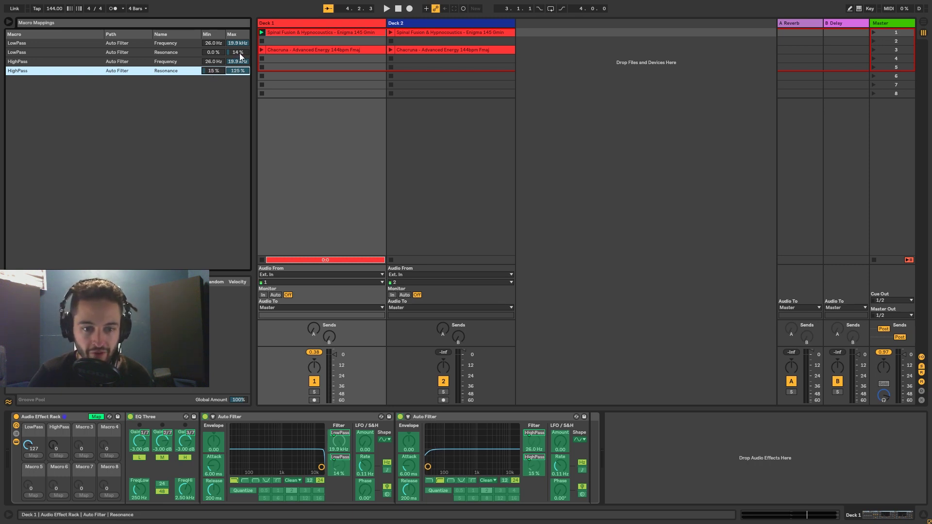
left_click(240, 54)
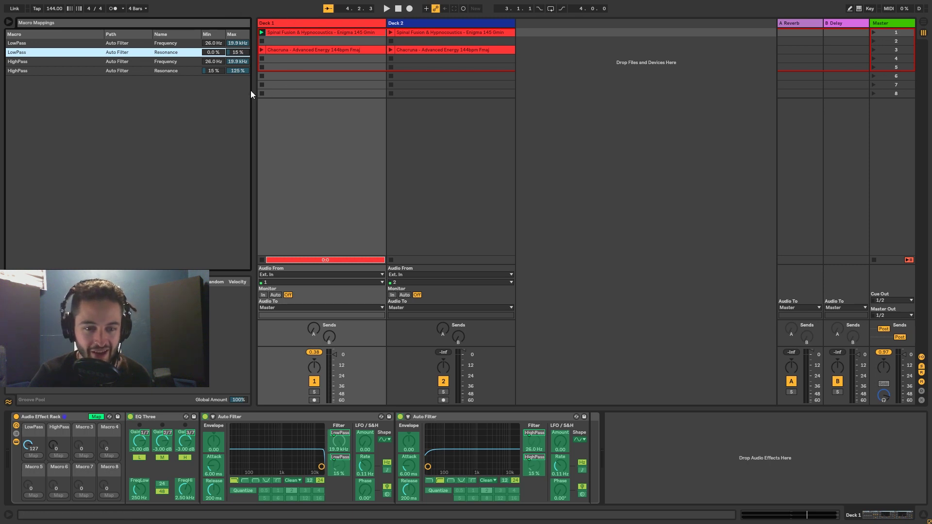
Set the HighPass resonance mapping's maximum to 60 % and the LowPass resonance mapping's minimum to 60 %
left_click(243, 71)
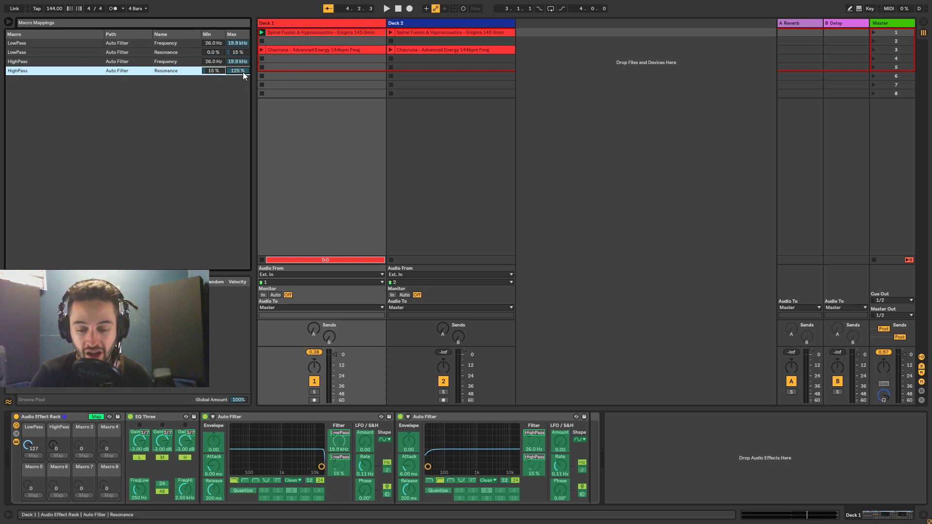
left_click_drag(239, 72, 239, 85)
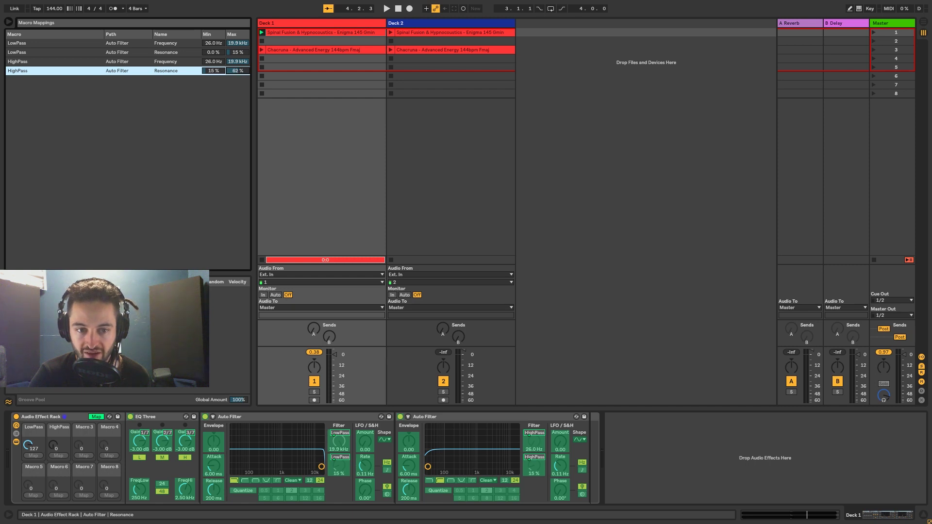
left_click(238, 52)
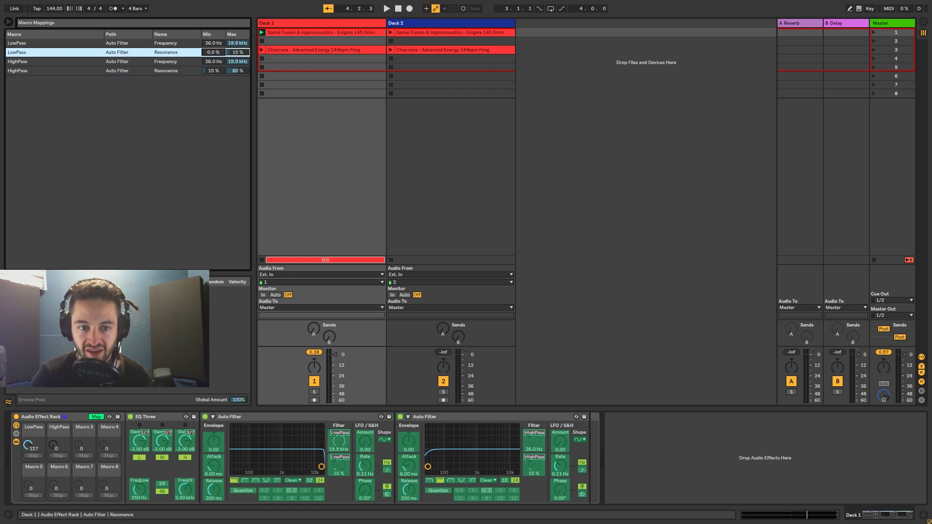
left_click_drag(213, 52, 214, 55)
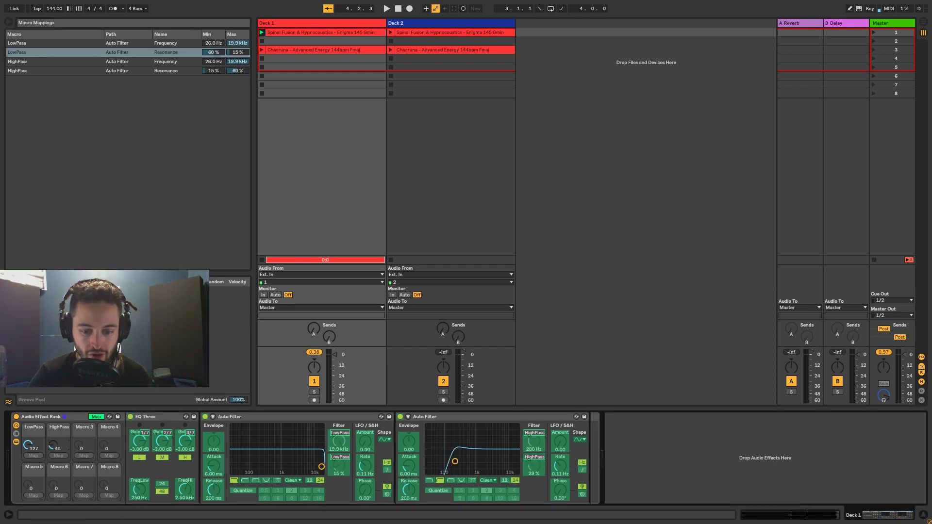
Sweep the HighPass and LowPass macros to test the filters, and set the LowPass frequency mapping's minimum to 500 Hz
mouse_move(54, 445)
left_mouse_down()
mouse_move(54, 387)
mouse_move(54, 447)
left_mouse_up()
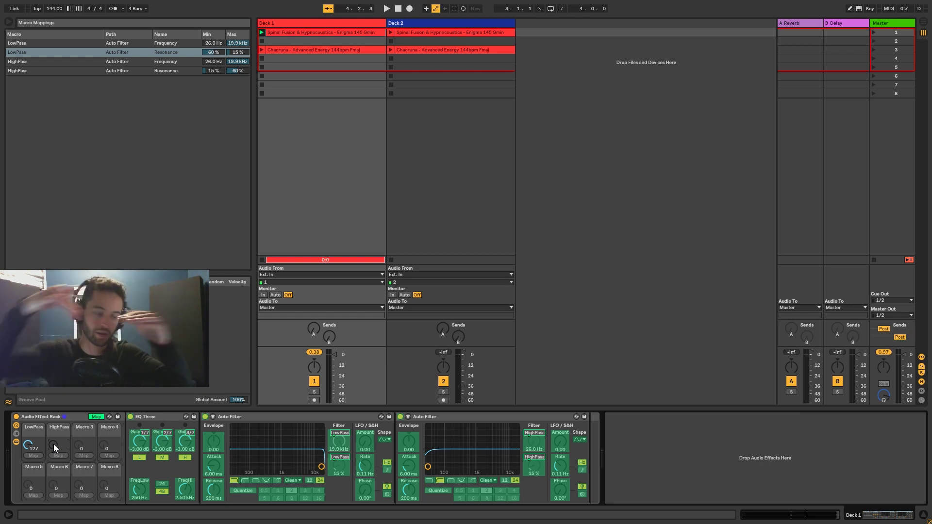
left_click_drag(36, 448, 36, 486)
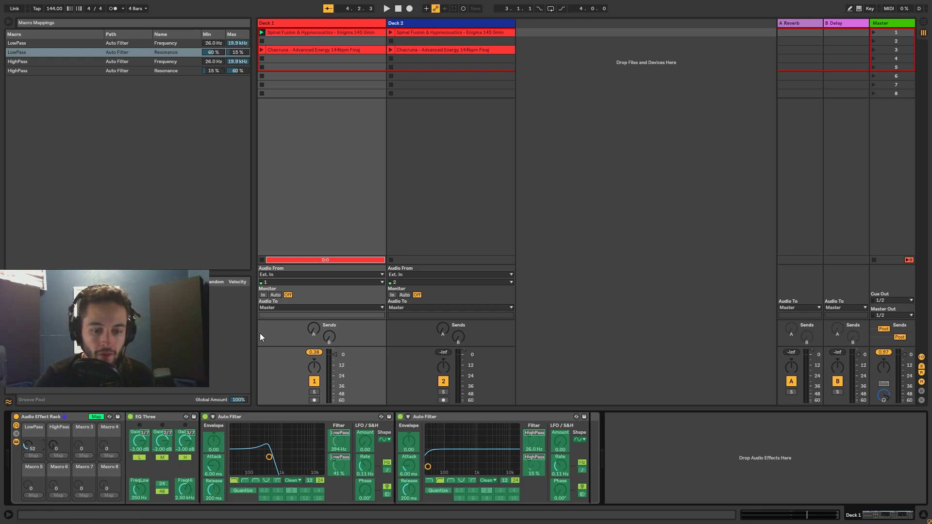
left_click(217, 44)
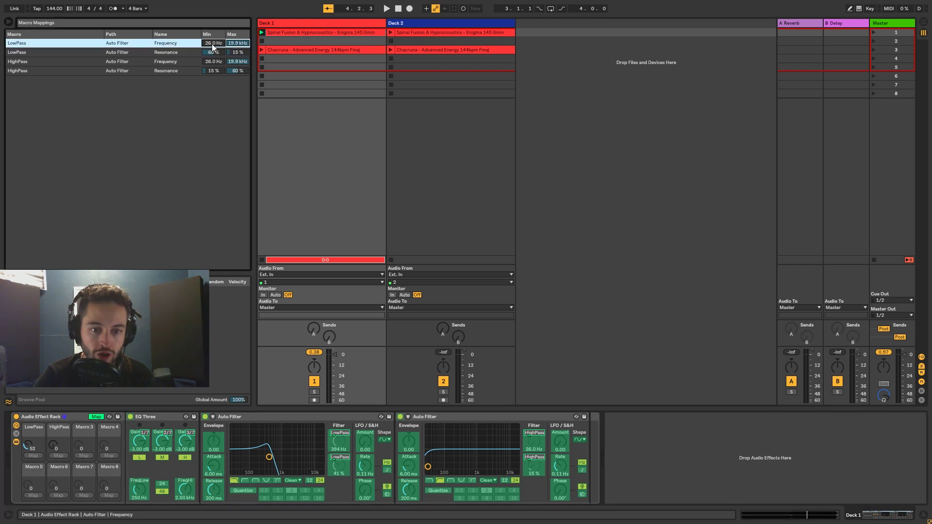
type("50")
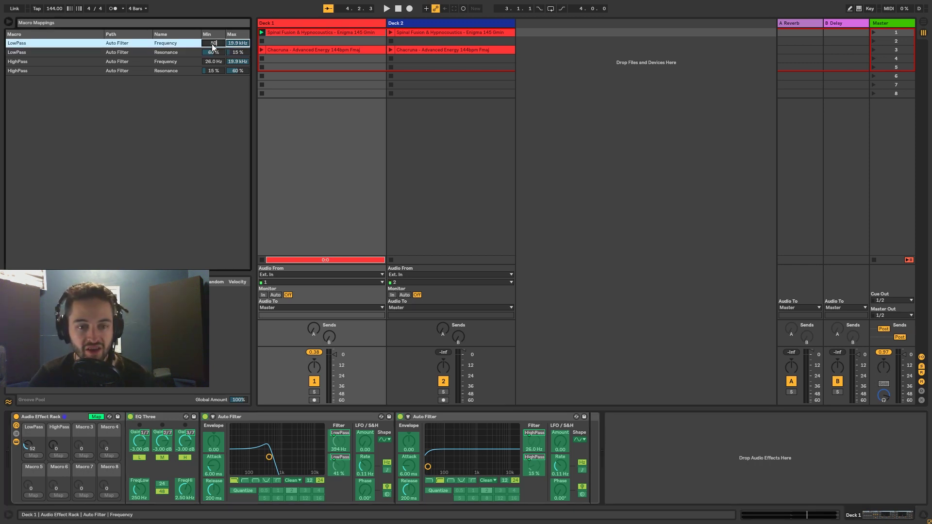
type("0")
key("Return")
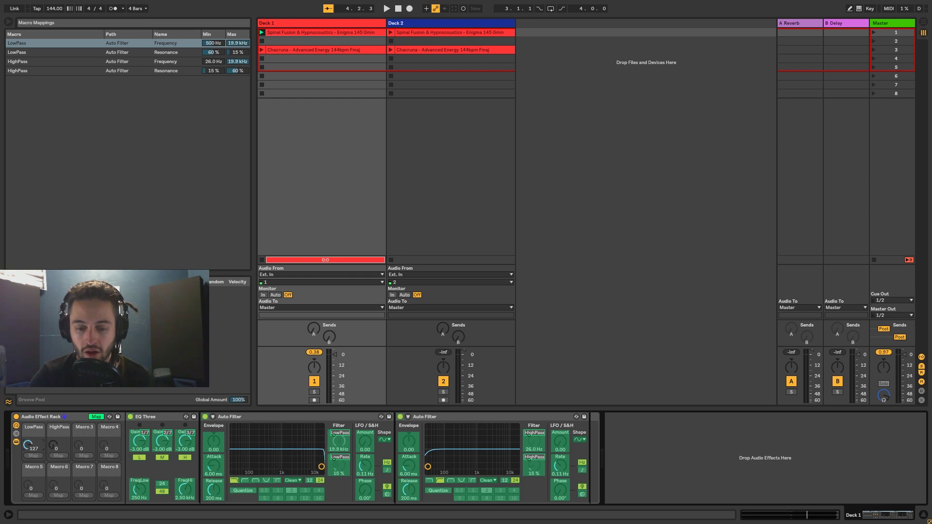
Limit the HighPass frequency mapping's maximum to 1500 Hz, then sweep the HighPass macro through its range and return it to 0
left_click_drag(56, 449, 56, 412)
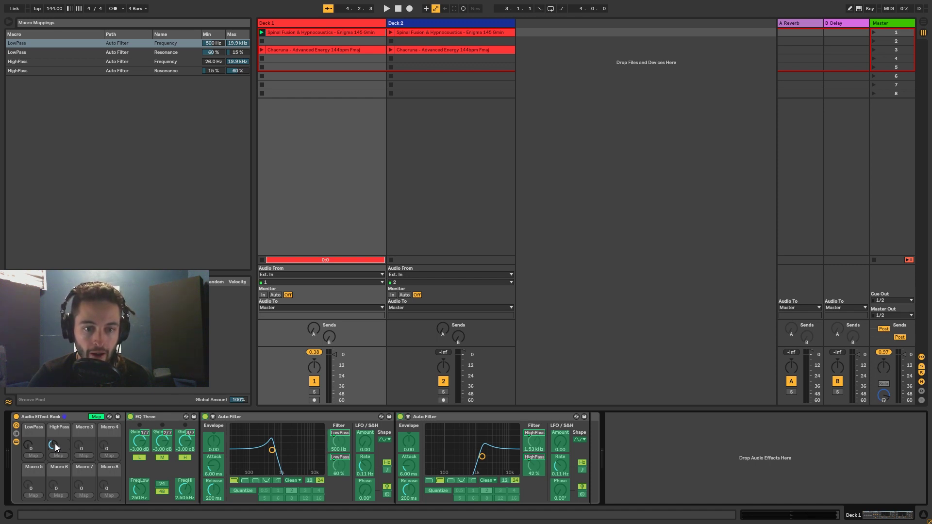
left_click(237, 62)
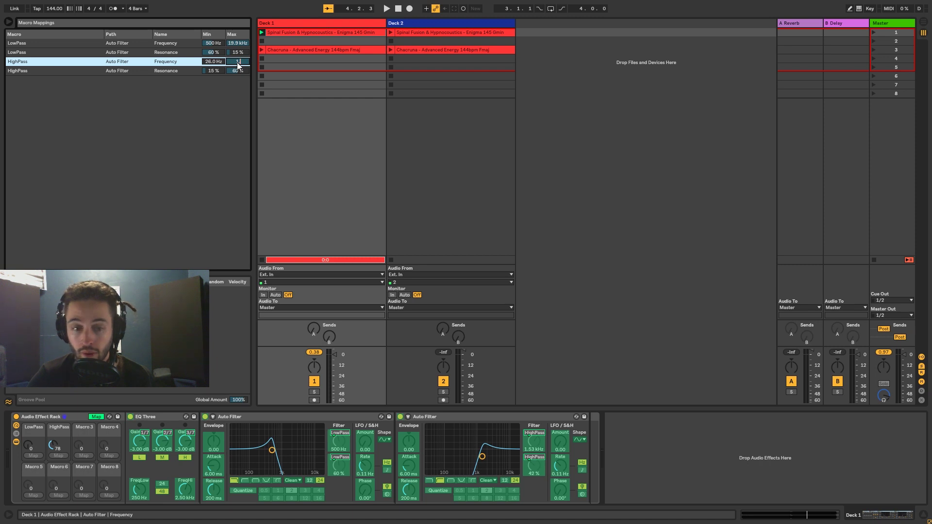
type("1500")
key("Return")
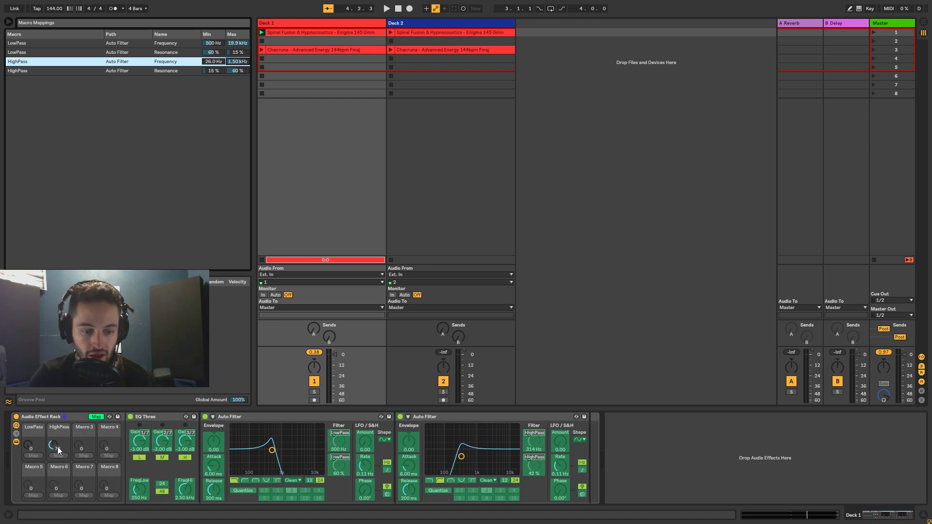
left_click_drag(57, 447, 57, 408)
left_click_drag(58, 443, 58, 495)
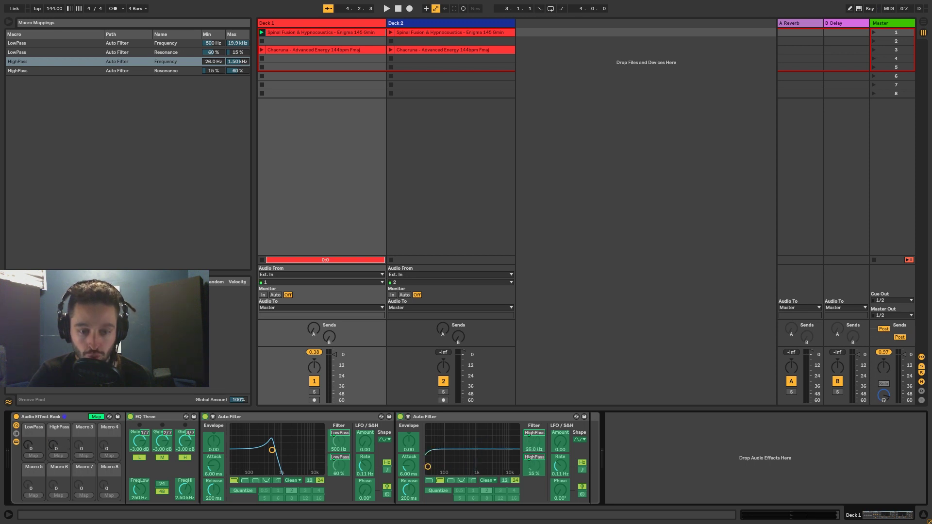
left_click_drag(54, 446, 28, 444)
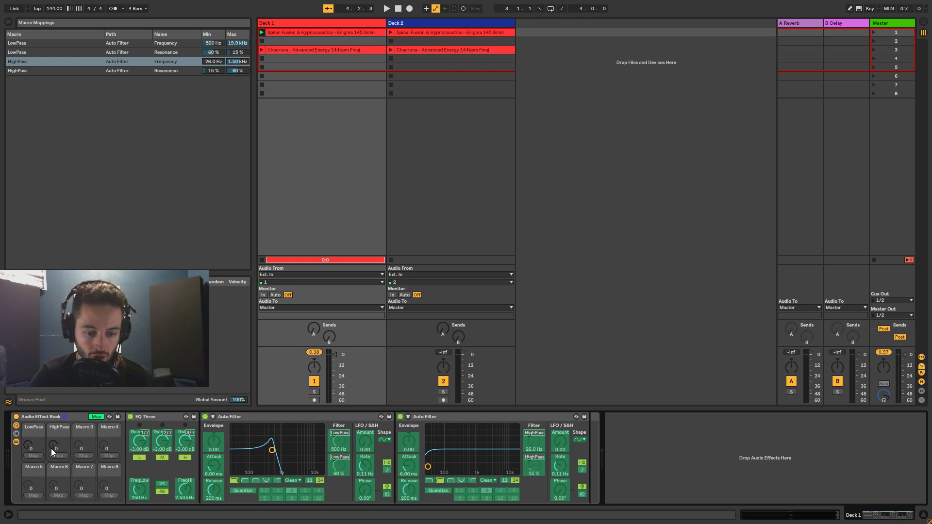
MIDI-map the LowPass macro to controller CC 50 and the HighPass macro to CC 48, both on channel 1
left_click(889, 8)
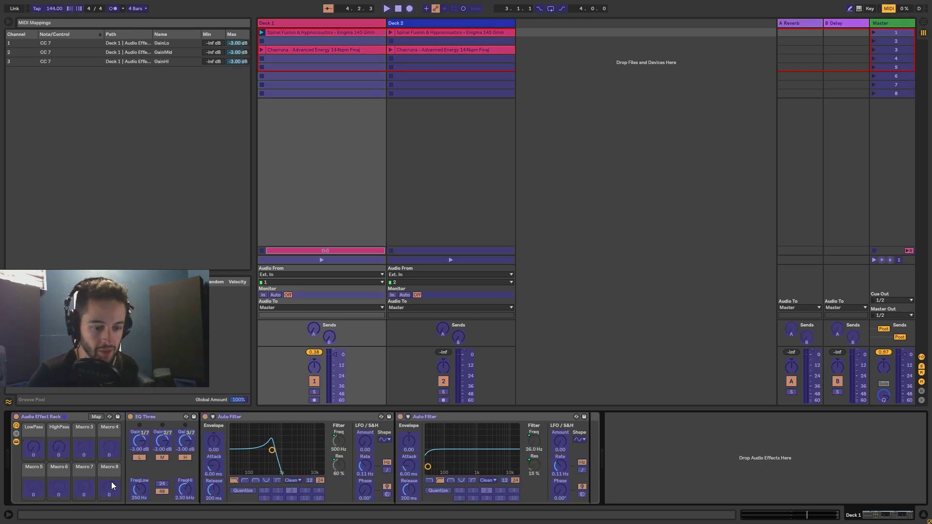
left_click(36, 450)
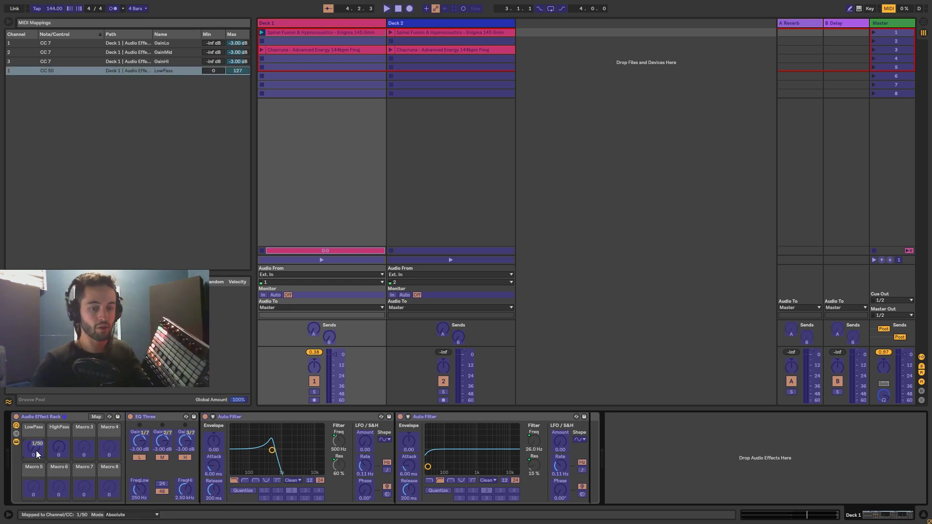
left_click(59, 451)
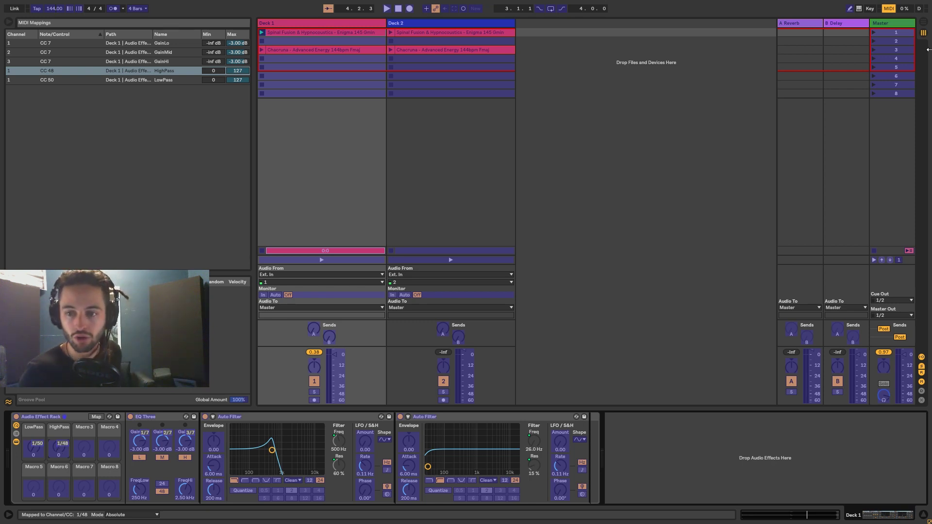
left_click(888, 9)
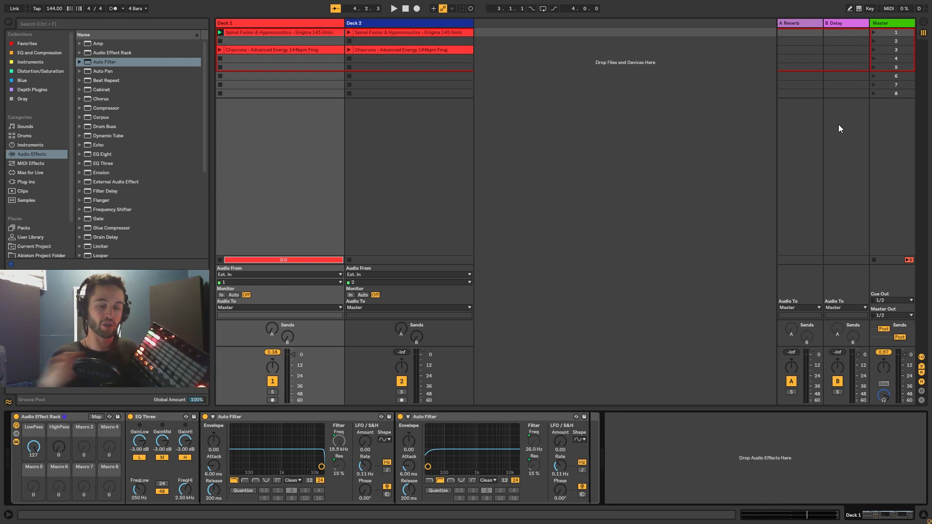
Map the first Auto Filter's on/off switch to the HighPass macro and the second's to the LowPass macro, and leave MIDI mapping
left_click(884, 10)
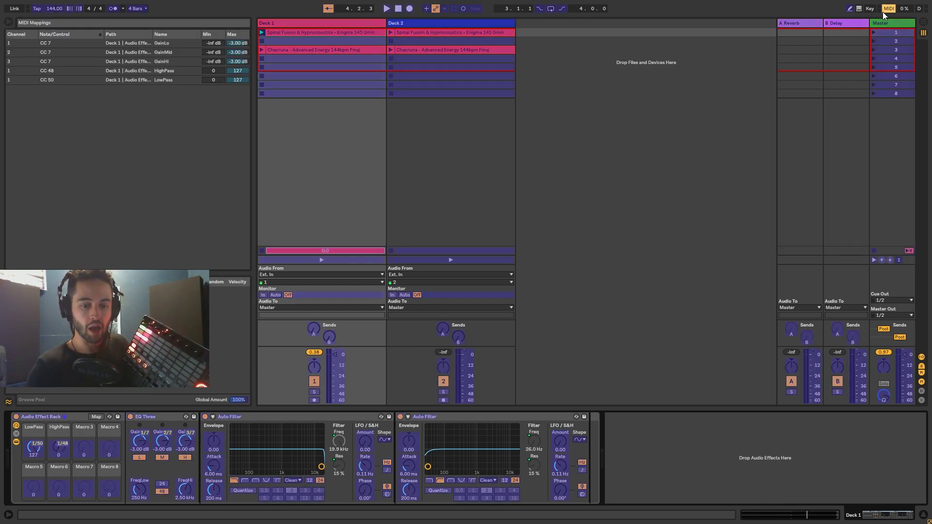
right_click(205, 415)
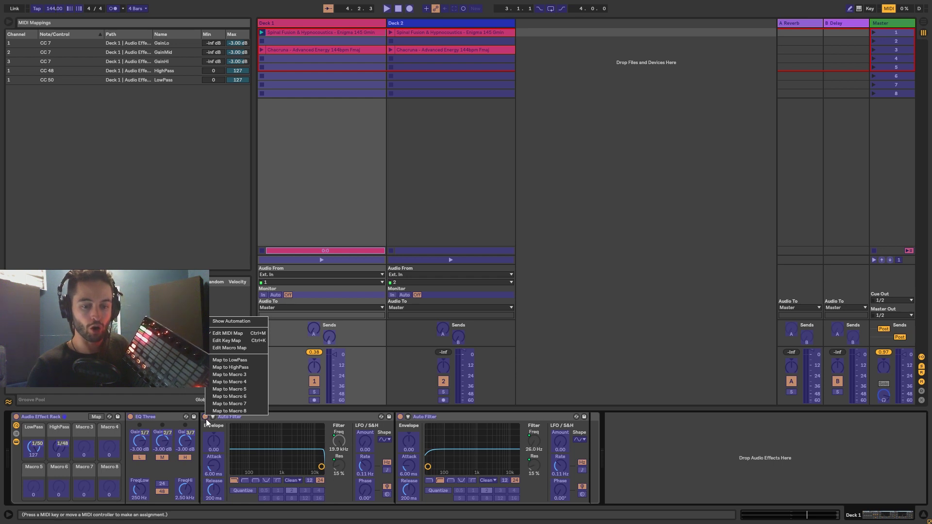
left_click(243, 368)
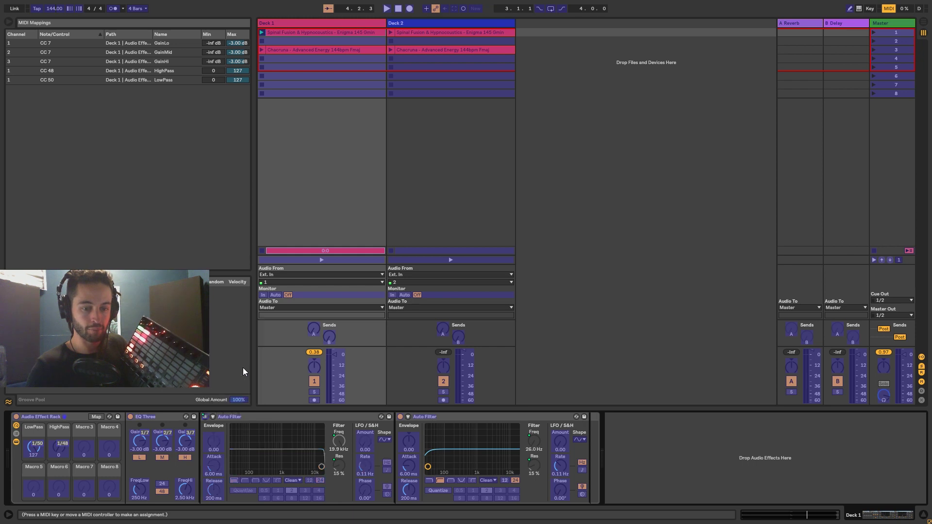
right_click(401, 417)
left_click(432, 361)
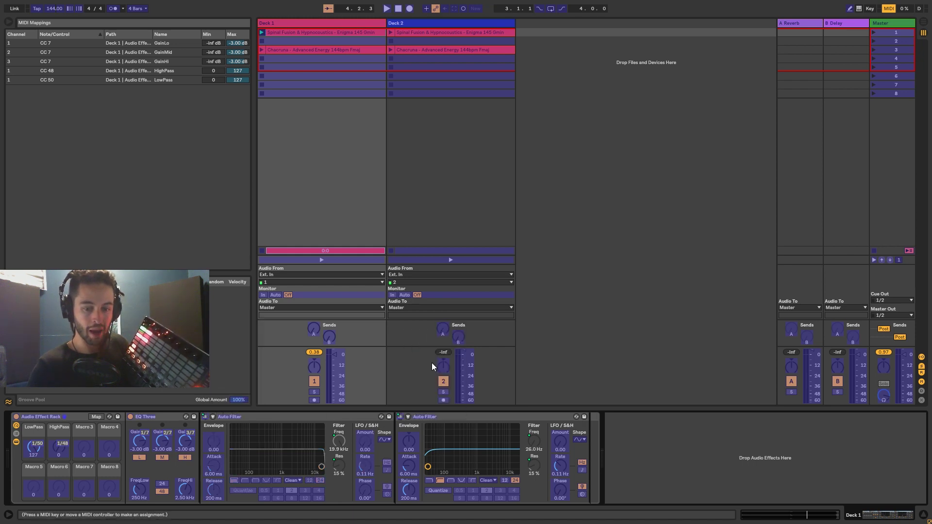
left_click(888, 8)
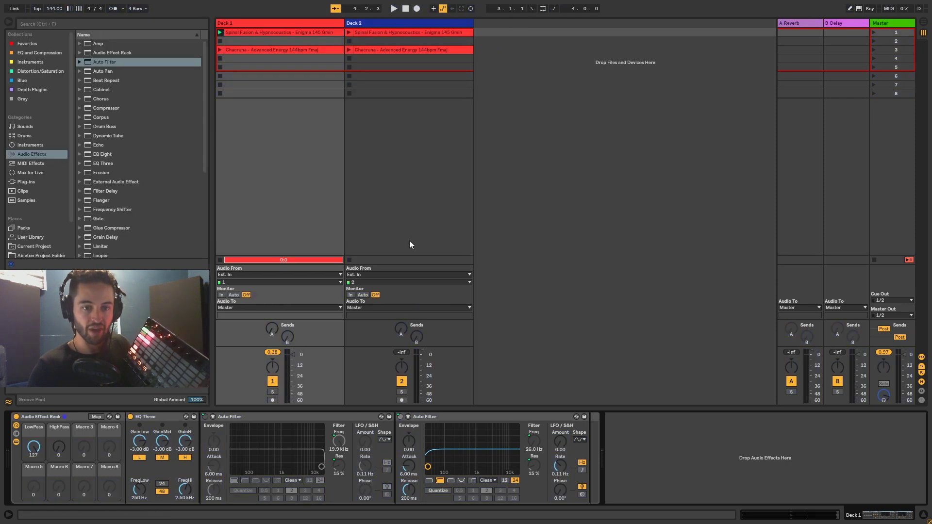
Review the rack's macro mappings and the MIDI mappings for the entries that control the two filters' on/off switches
right_click(336, 441)
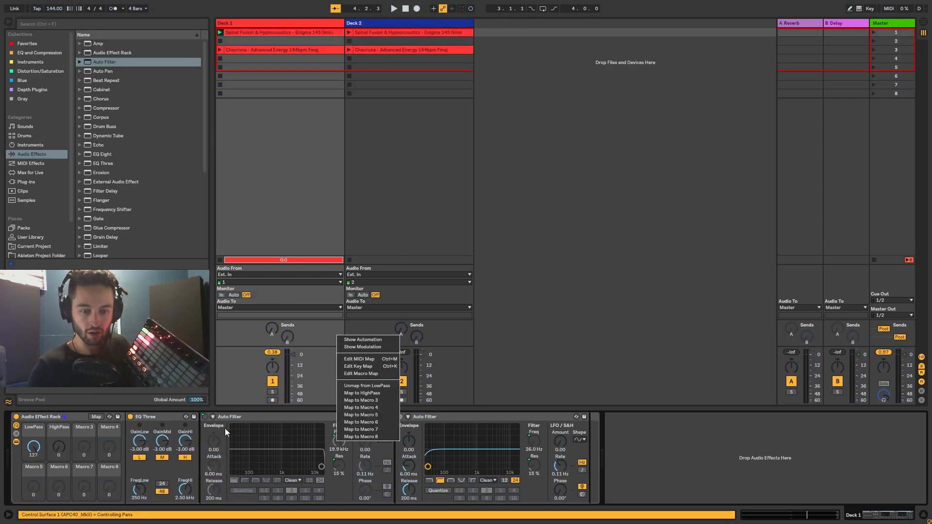
left_click(380, 375)
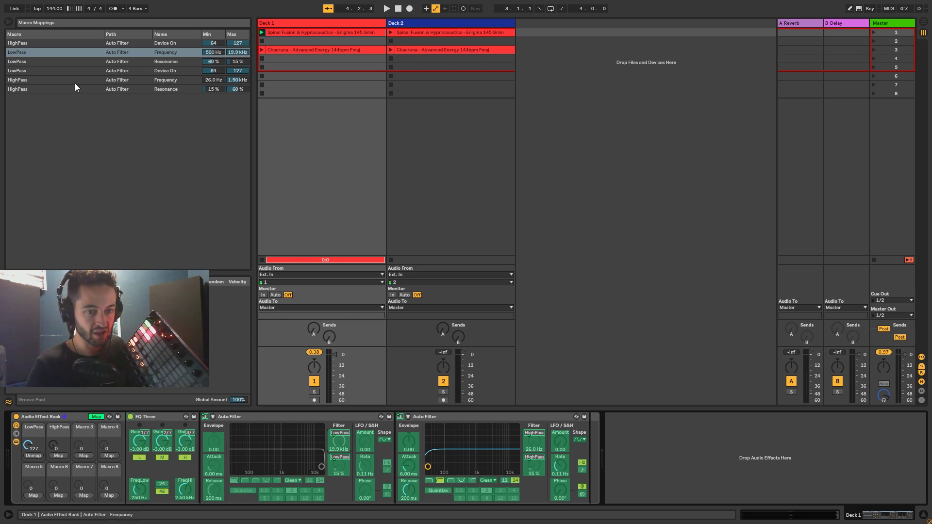
left_click(888, 8)
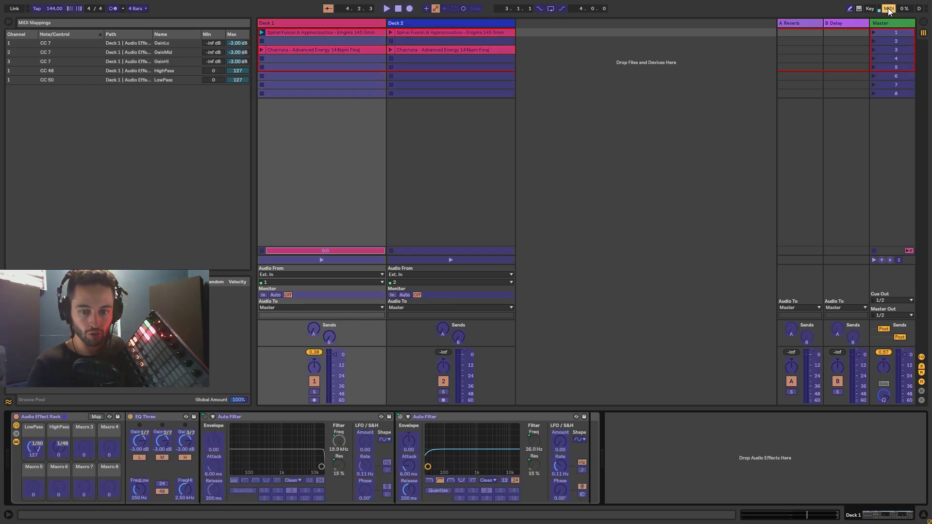
left_click(888, 8)
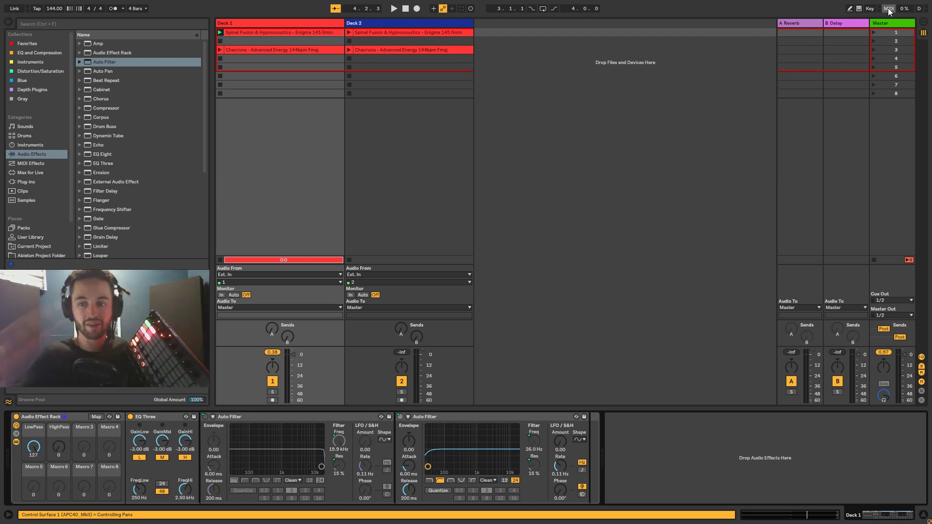
left_click(887, 7)
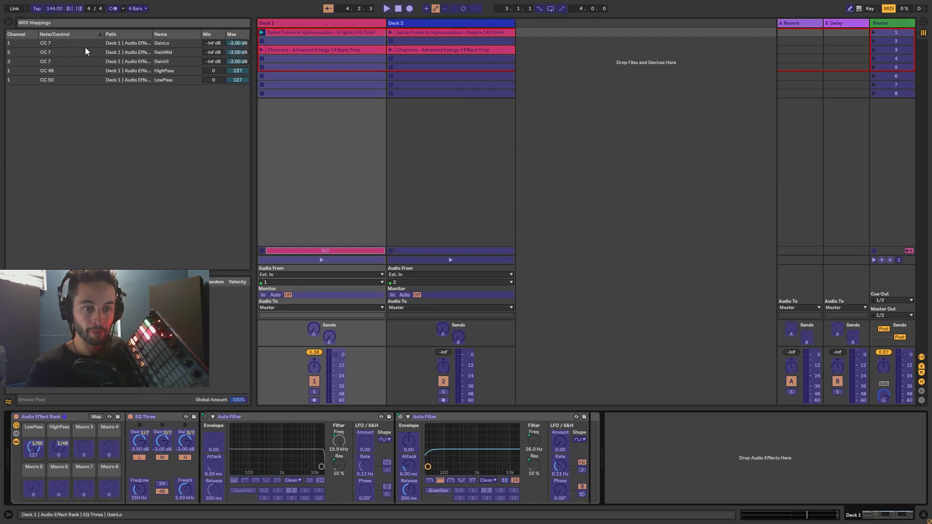
left_click(888, 8)
In the rack's macro mappings, set the HighPass Device On range to minimum 0 and maximum 1
right_click(352, 447)
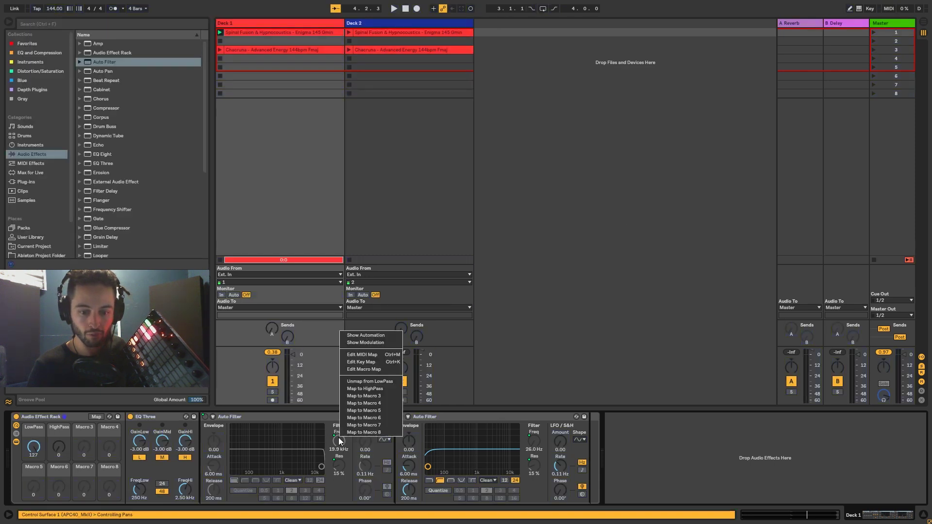
left_click(373, 371)
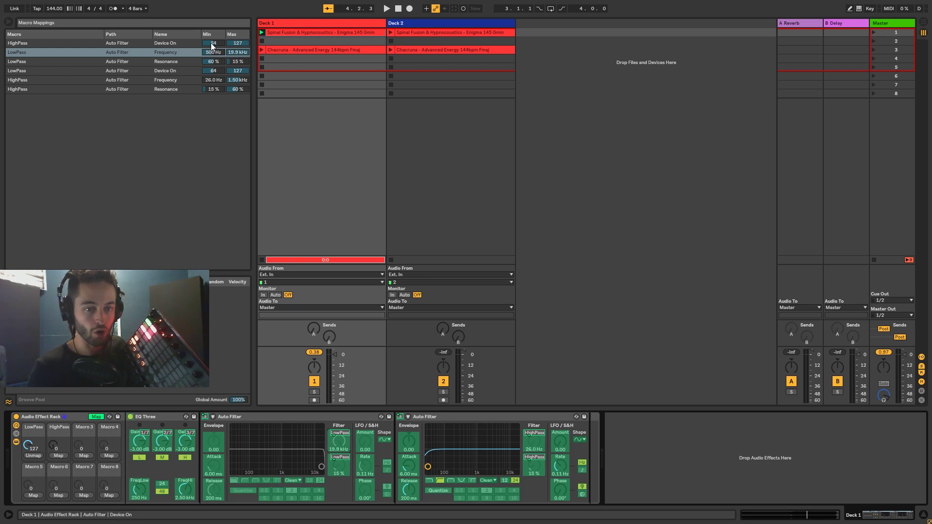
left_click_drag(211, 46, 238, 43)
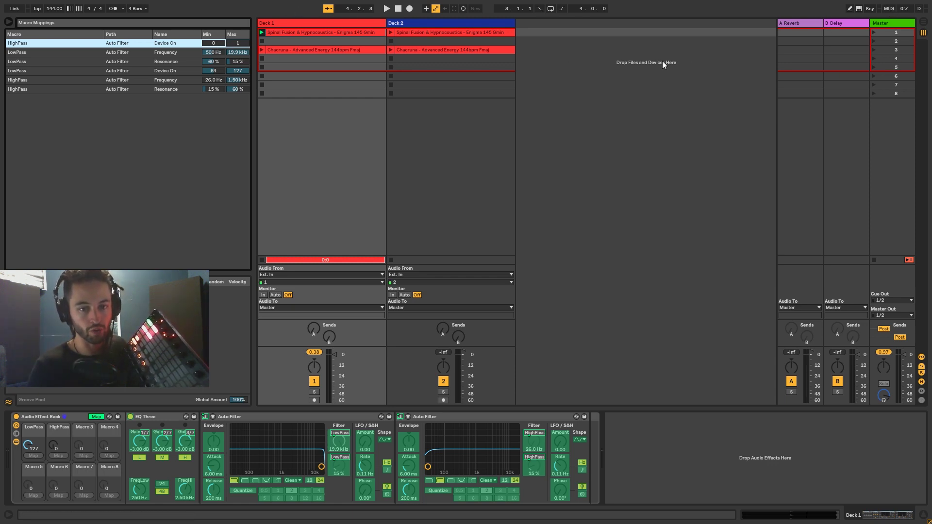
Leave macro mapping and remap the first Auto Filter's on/off switch from the HighPass macro to the LowPass macro
right_click(329, 441)
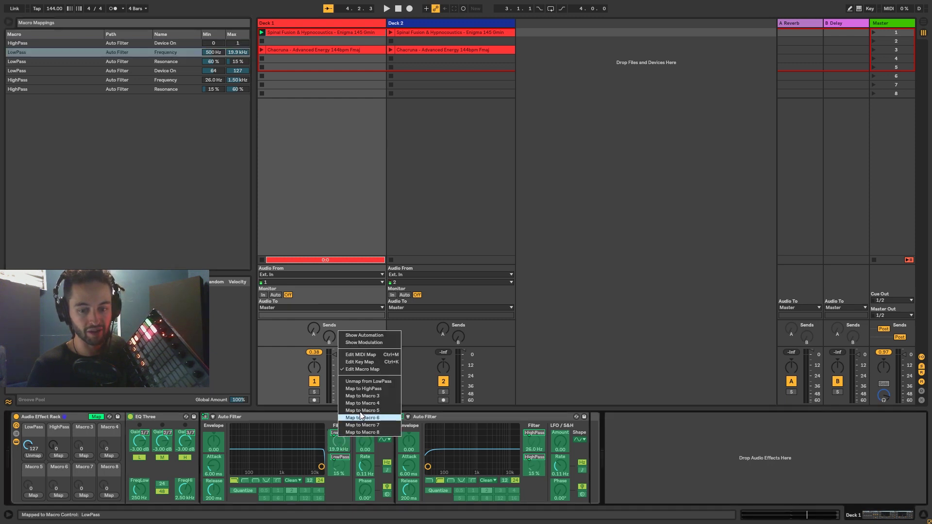
left_click(369, 371)
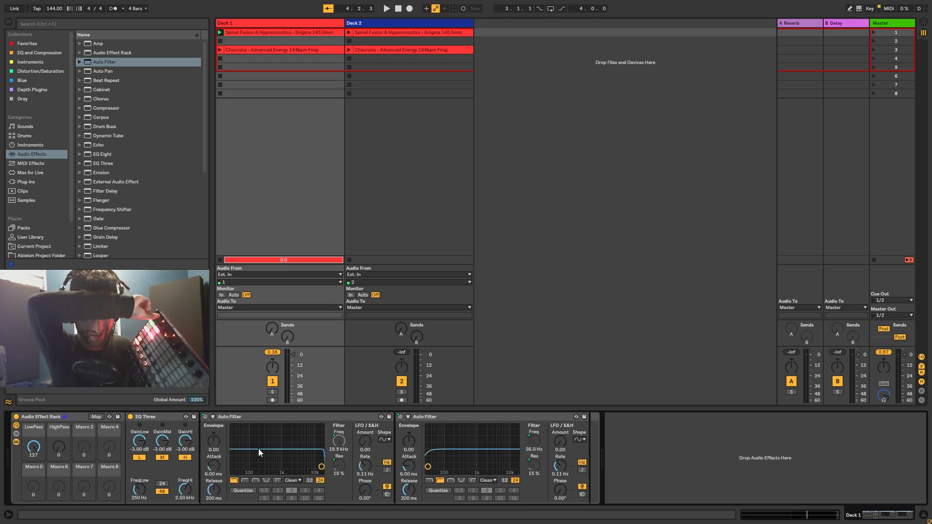
right_click(205, 417)
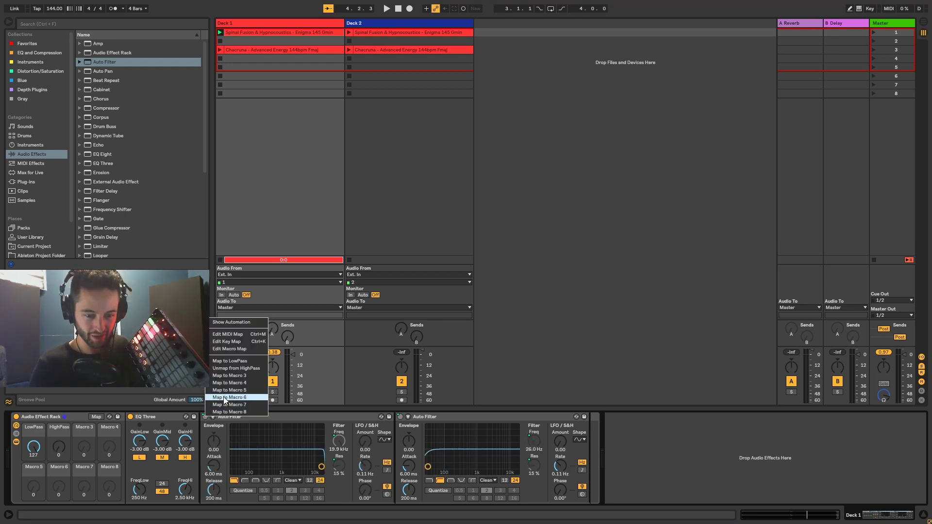
left_click(249, 370)
right_click(205, 418)
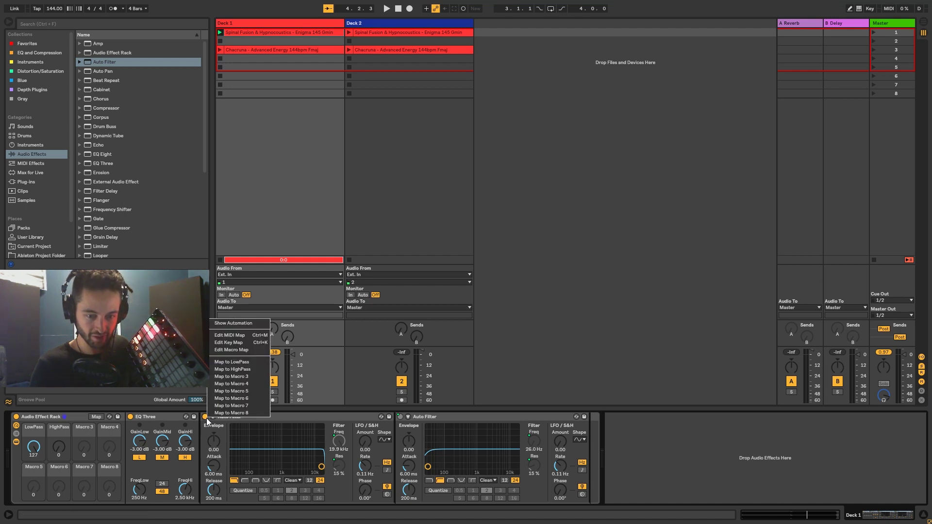
left_click(244, 363)
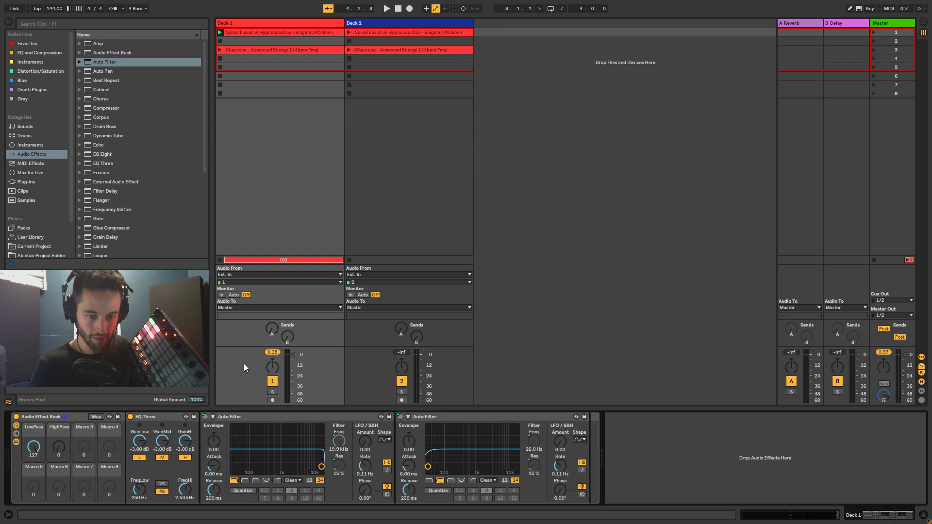
Remap the second Auto Filter's on/off switch from the LowPass macro to the HighPass macro
right_click(400, 419)
left_click(436, 364)
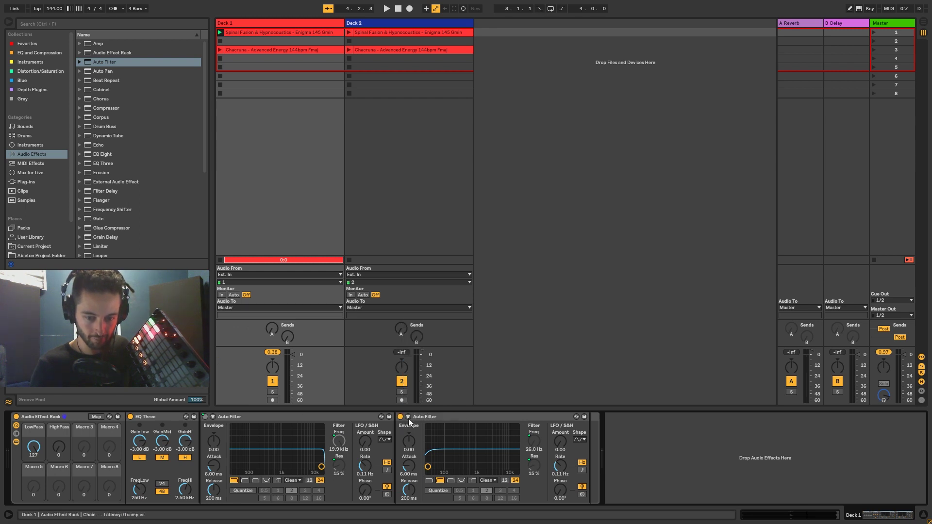
right_click(399, 417)
left_click(438, 372)
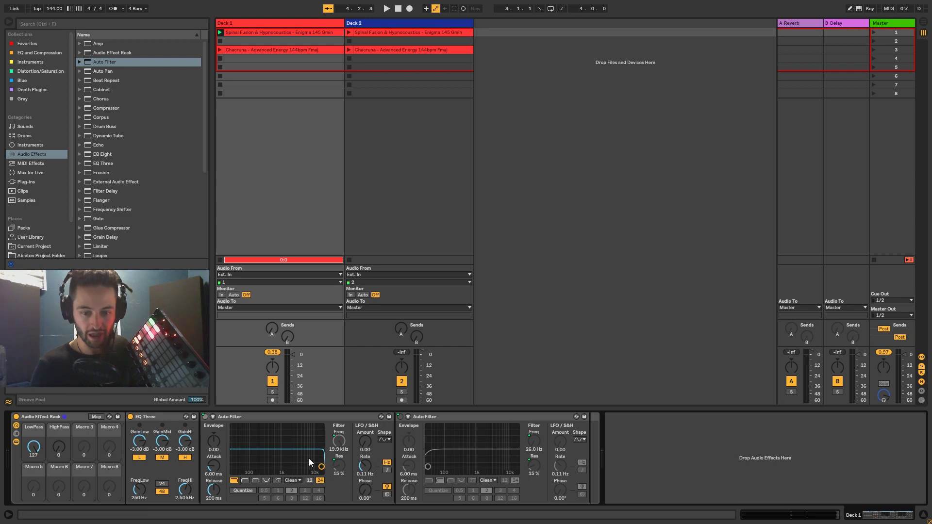
In the rack's macro mappings, set the LowPass Device On range to minimum 0 and maximum 1, and leave macro mapping
right_click(206, 420)
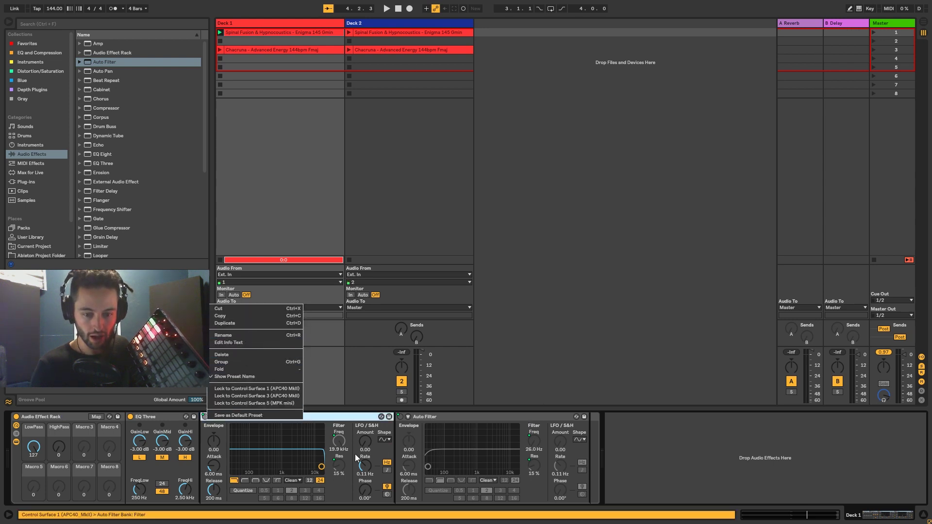
right_click(342, 439)
left_click(366, 373)
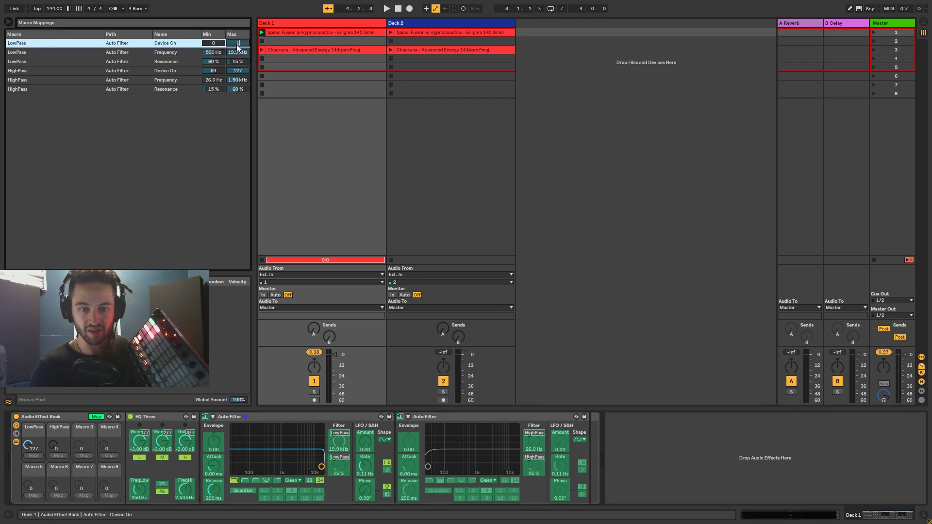
type("1")
key("Return")
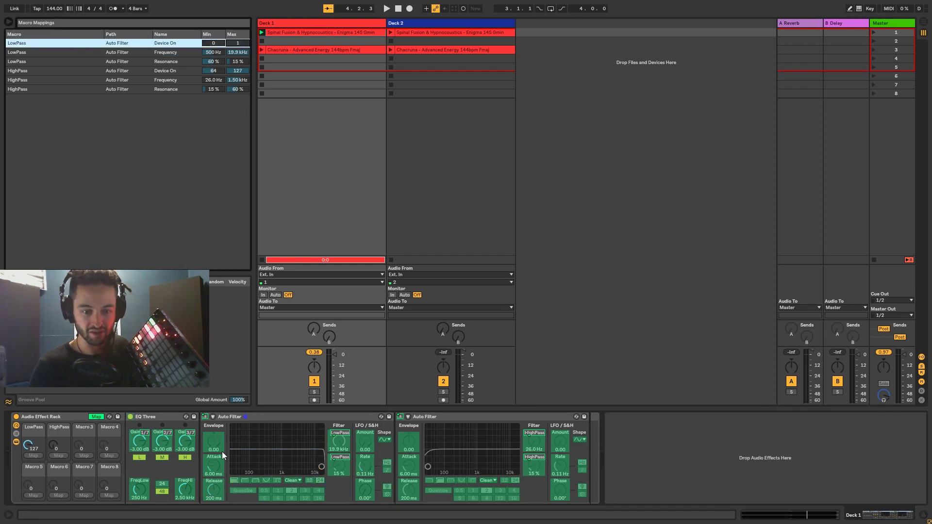
right_click(190, 440)
left_click(222, 371)
key("ctrl+m")
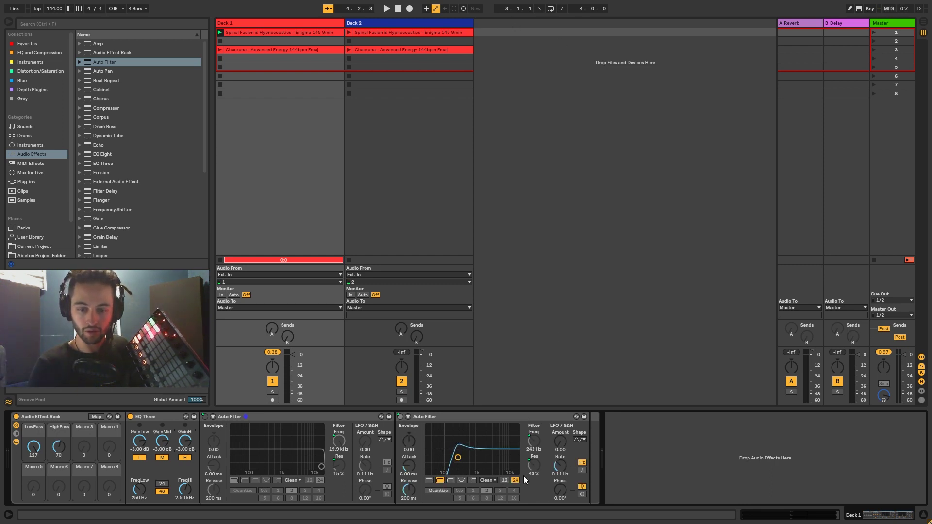
In the rack's macro mappings, set the HighPass Device On range to minimum 0 and maximum 1, and leave macro mapping
right_click(401, 418)
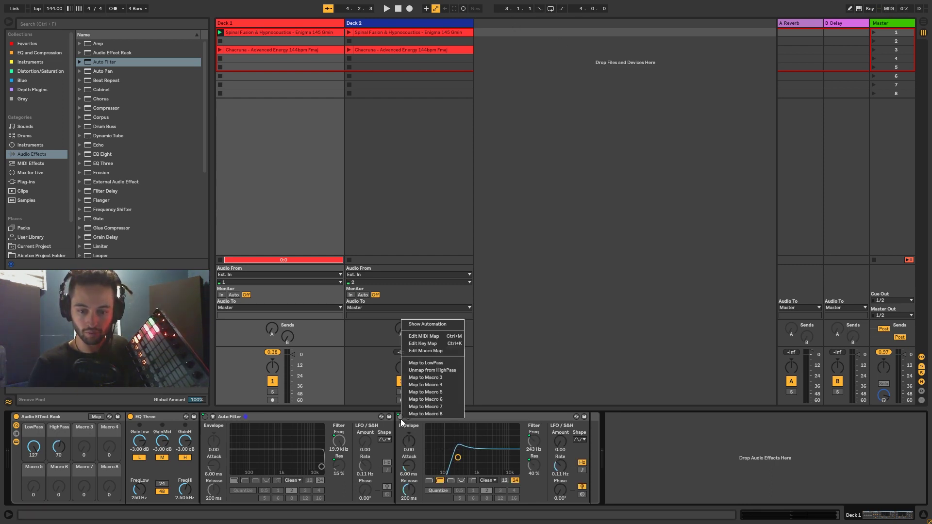
left_click(439, 351)
left_click_drag(213, 71, 291, 118)
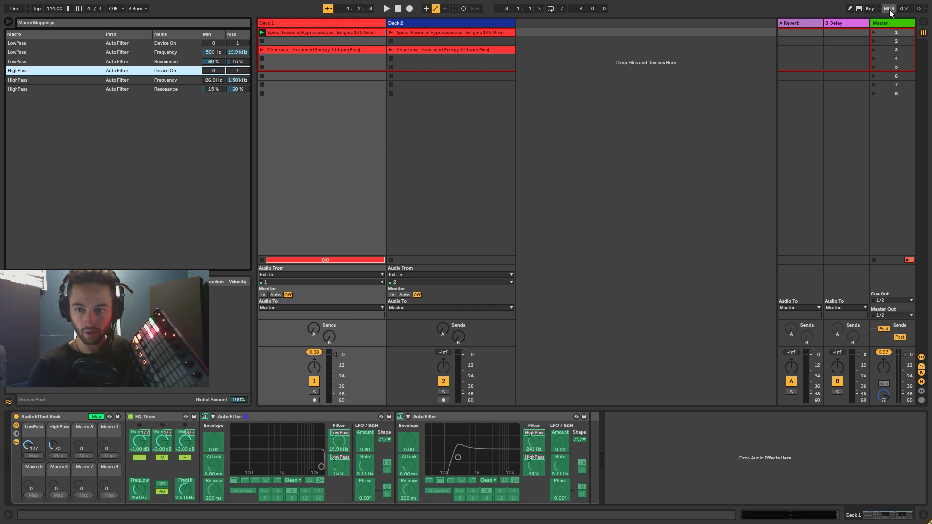
right_click(403, 439)
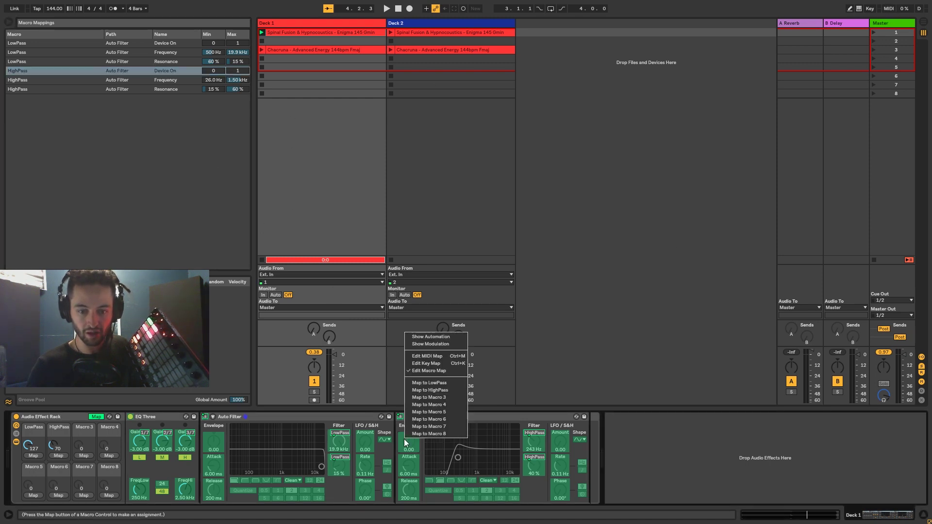
left_click(432, 371)
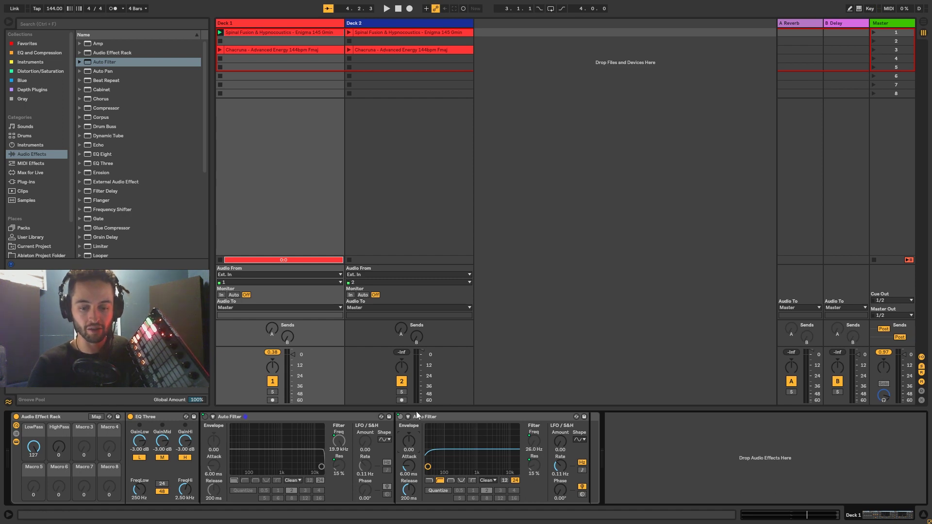
Reopen the rack's macro mappings, set the HighPass Device On range to minimum 1 and maximum 127, and leave macro mapping
right_click(400, 417)
left_click(427, 359)
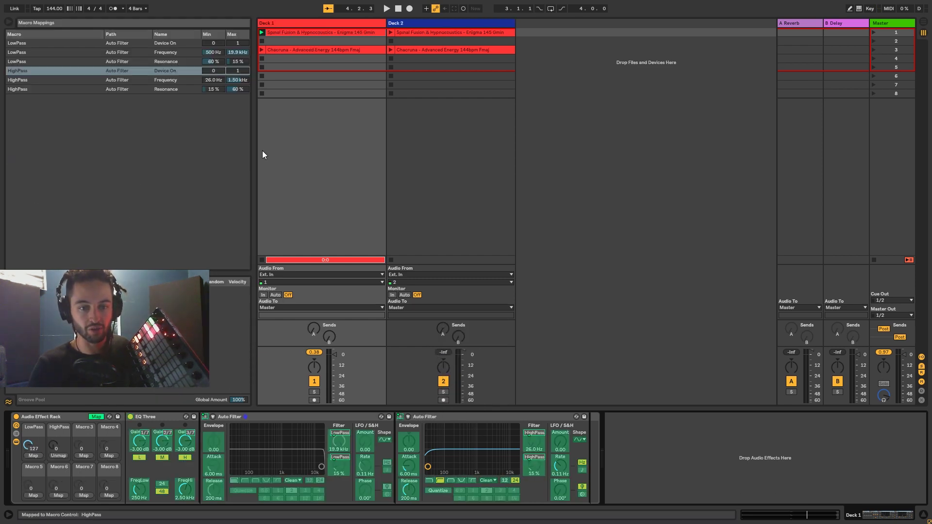
left_click(216, 70)
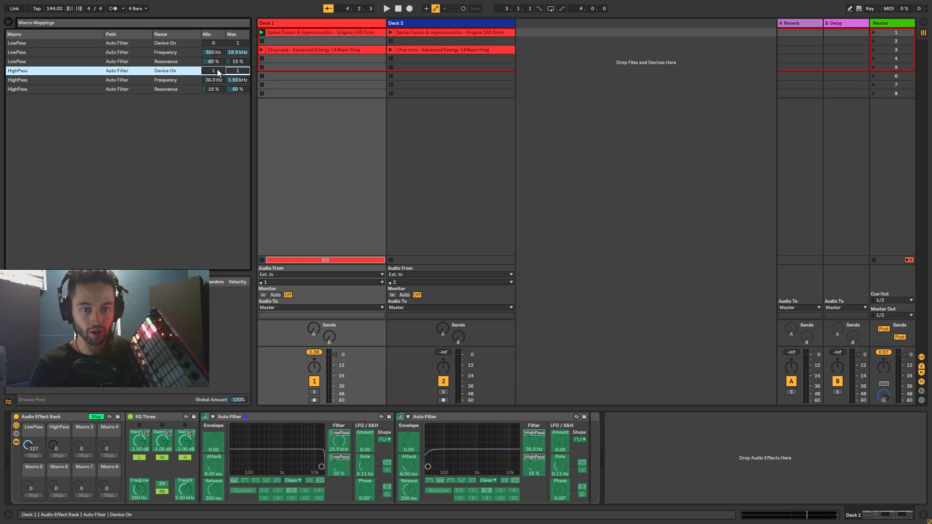
type("127")
key("Return")
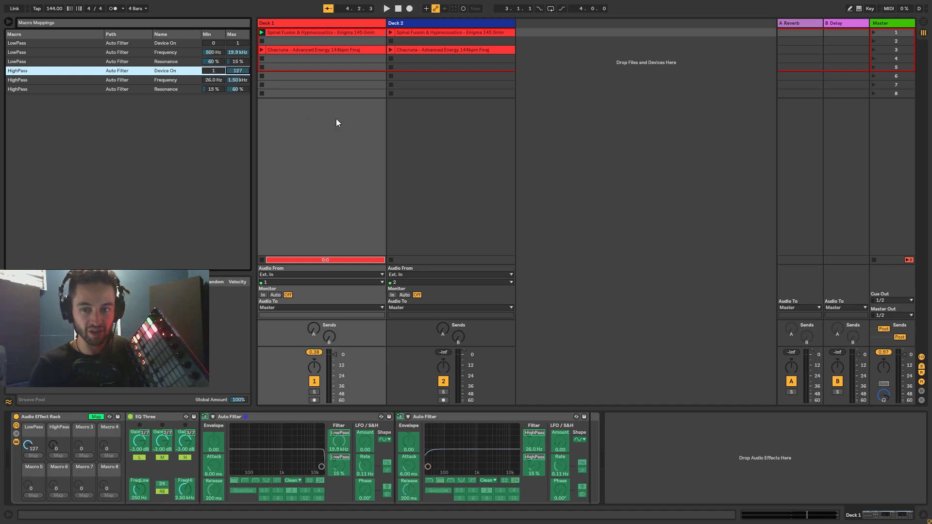
right_click(407, 445)
left_click(452, 376)
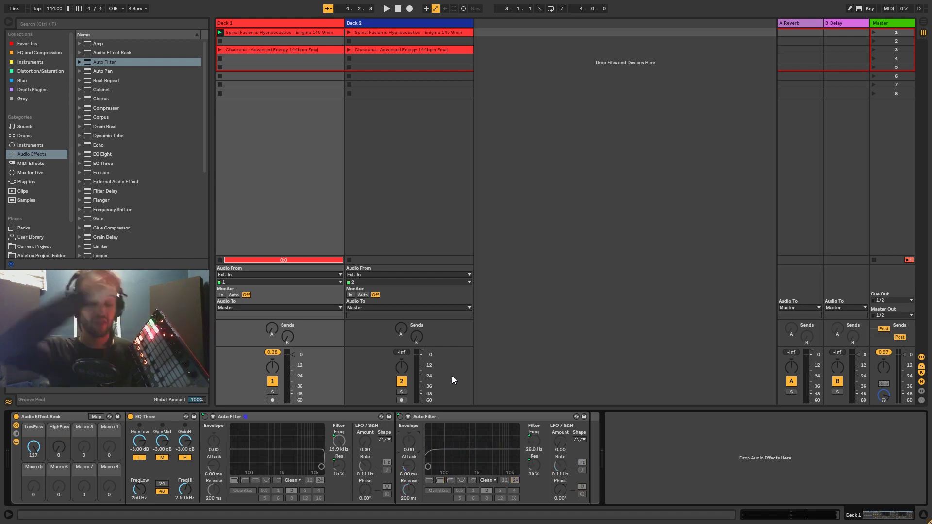
right_click(206, 416)
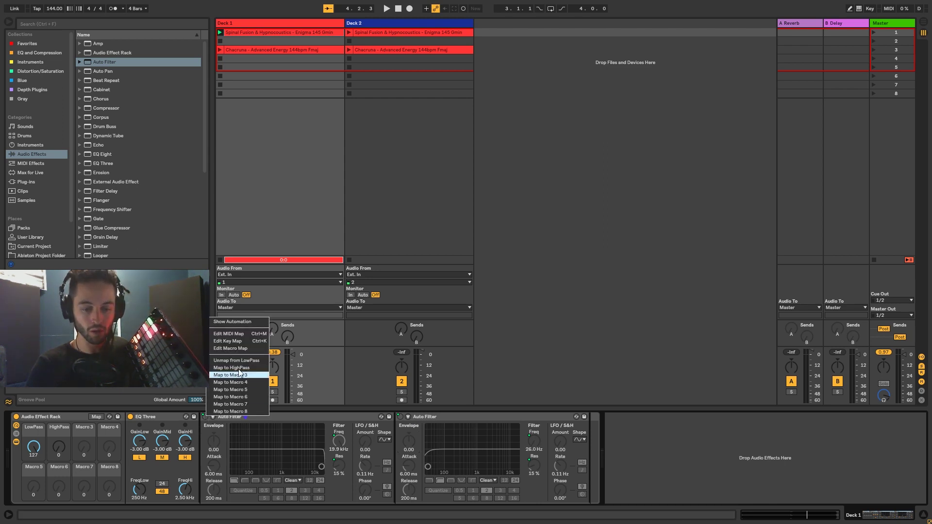
left_click(249, 349)
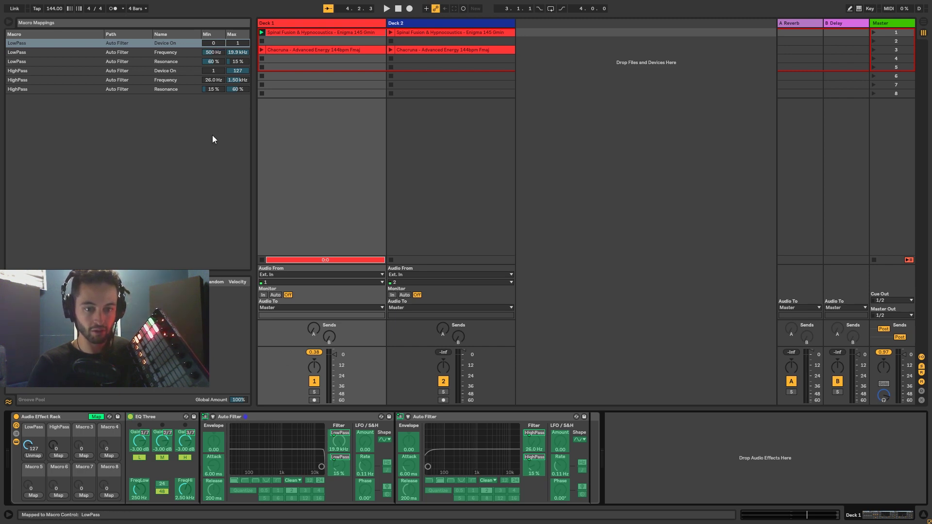
right_click(203, 418)
left_click(239, 353)
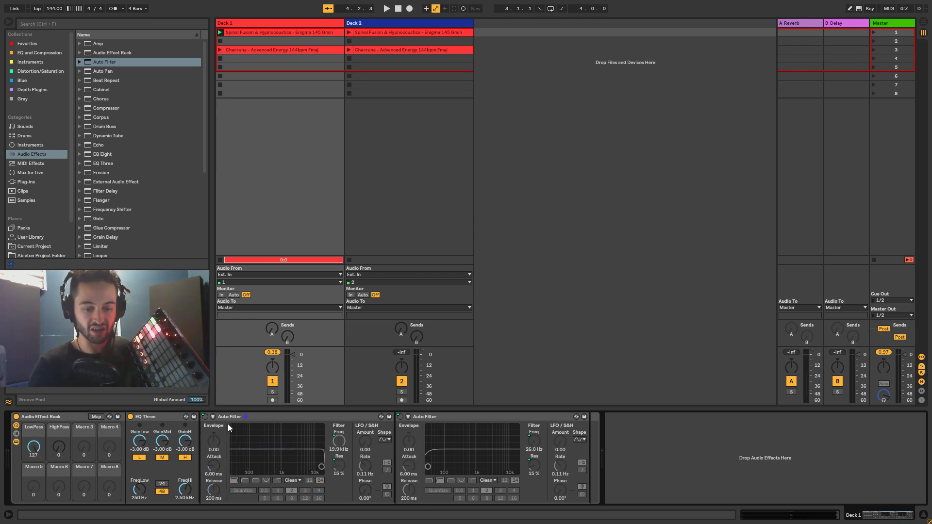
In the rack's macro mappings, set the LowPass Device On range to minimum 0 and maximum 126, and leave macro mapping
right_click(207, 418)
left_click(232, 349)
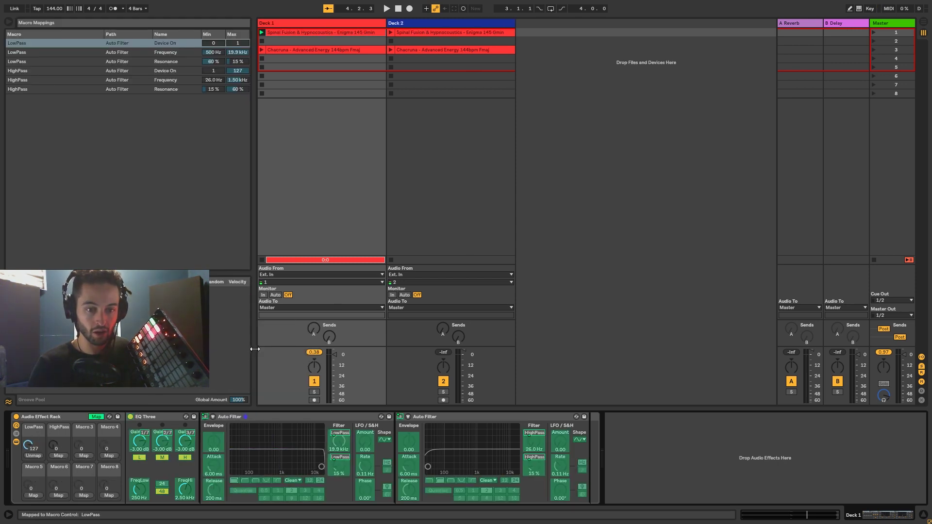
left_click(219, 43)
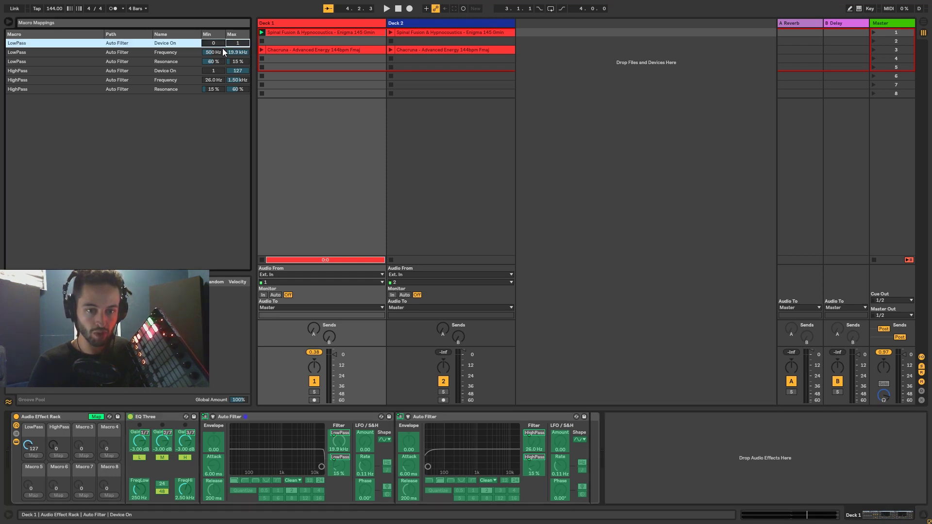
left_click_drag(237, 43, 236, 15)
type("127")
key("Return")
key("Down")
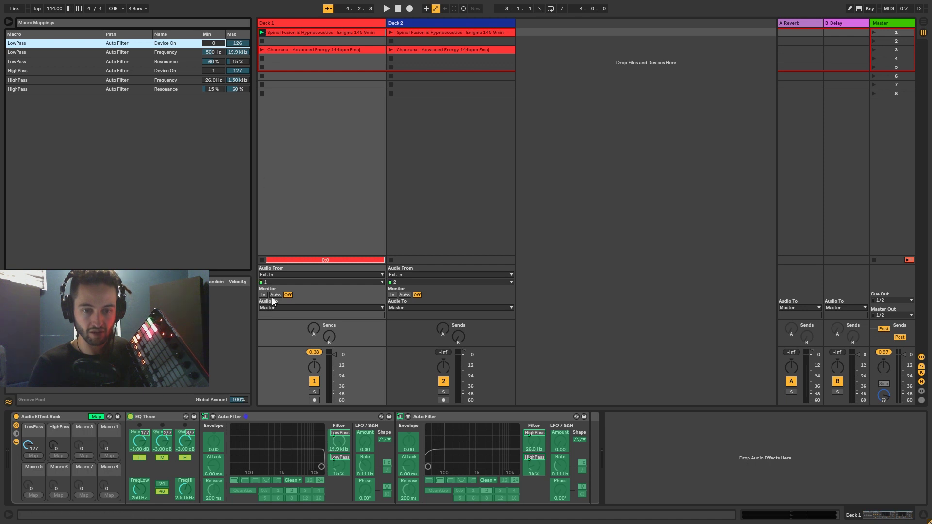
right_click(210, 416)
left_click(240, 348)
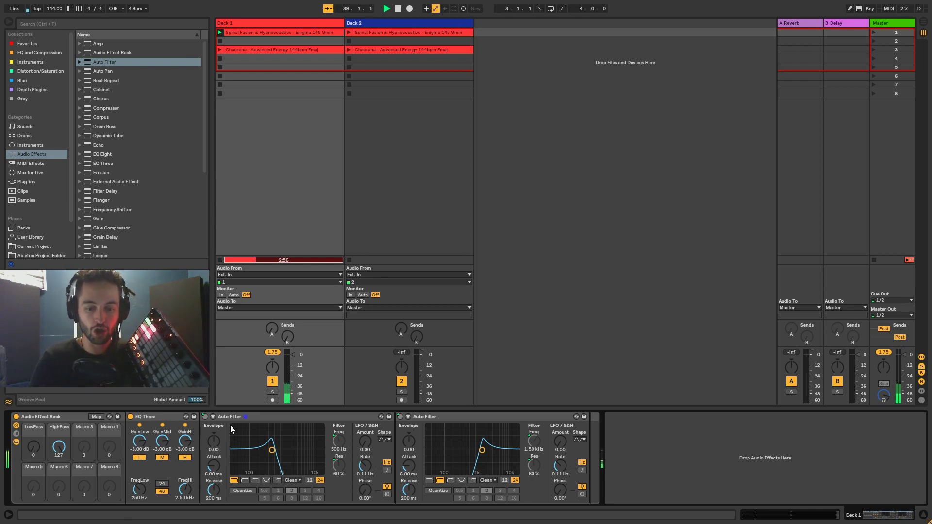
left_click(338, 442)
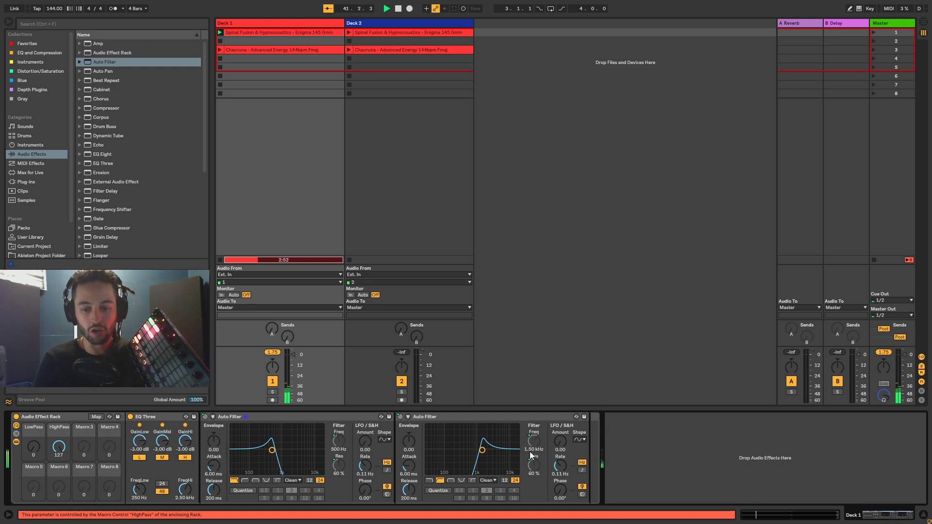
left_click(343, 451)
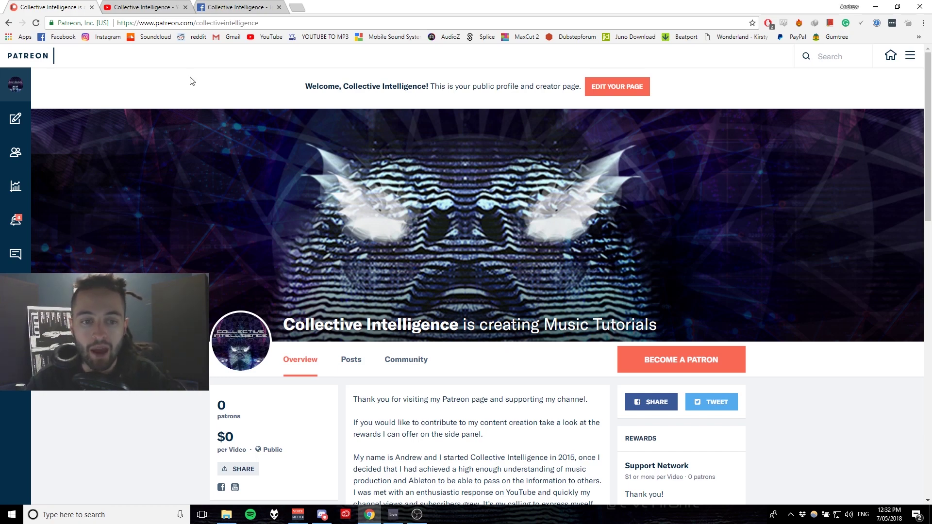
In the web browser, look through Collective Intelligence's YouTube, Patreon and Facebook pages
left_click(146, 6)
left_click(66, 5)
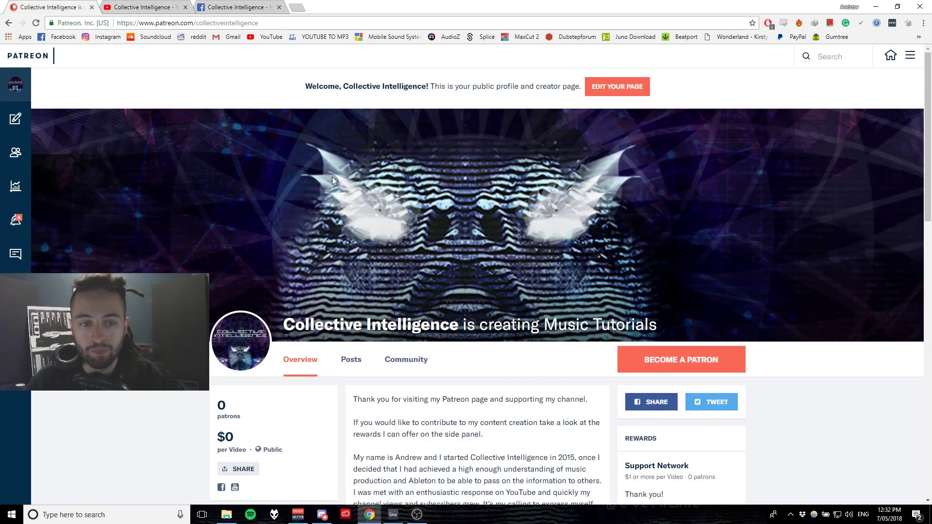
left_click(146, 7)
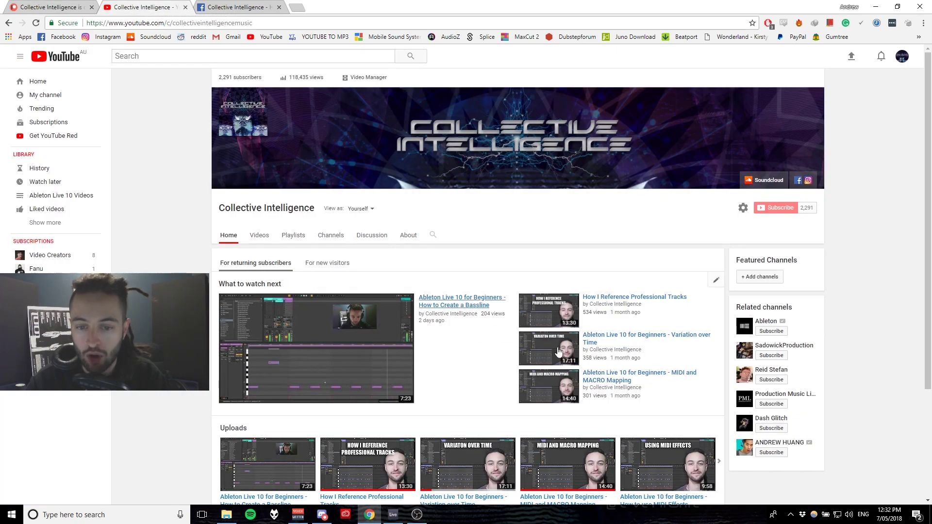
key("ctrl+Tab")
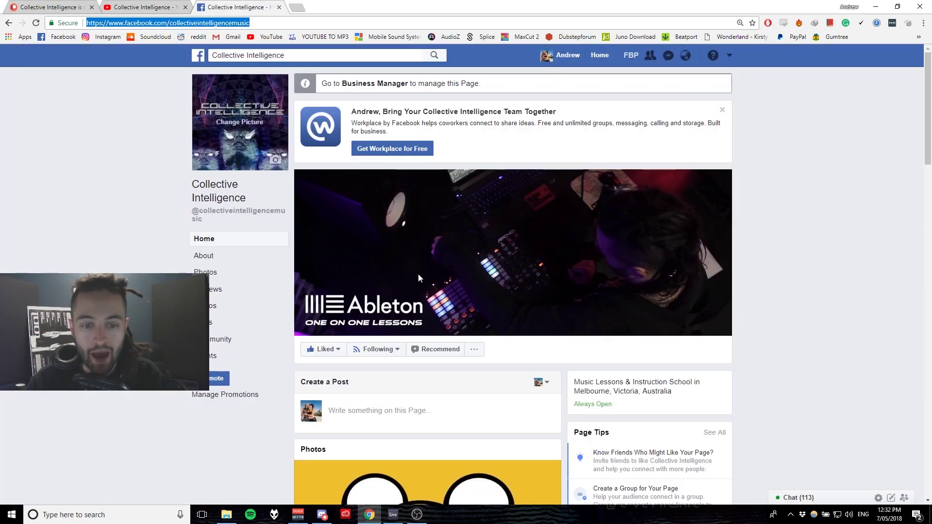